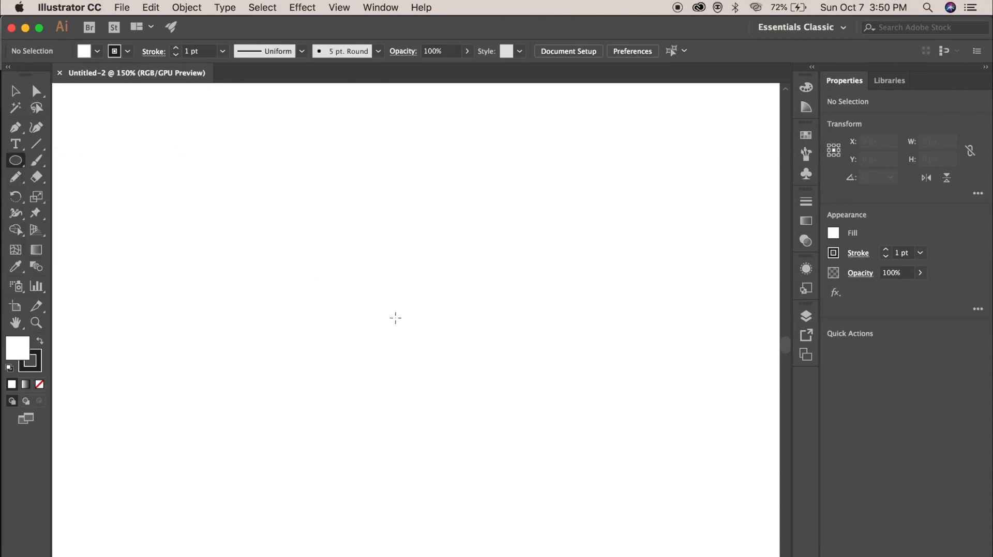
Draw a small circle about 7 px in diameter on the artboard with the Ellipse tool
drag(414, 342, 424, 350)
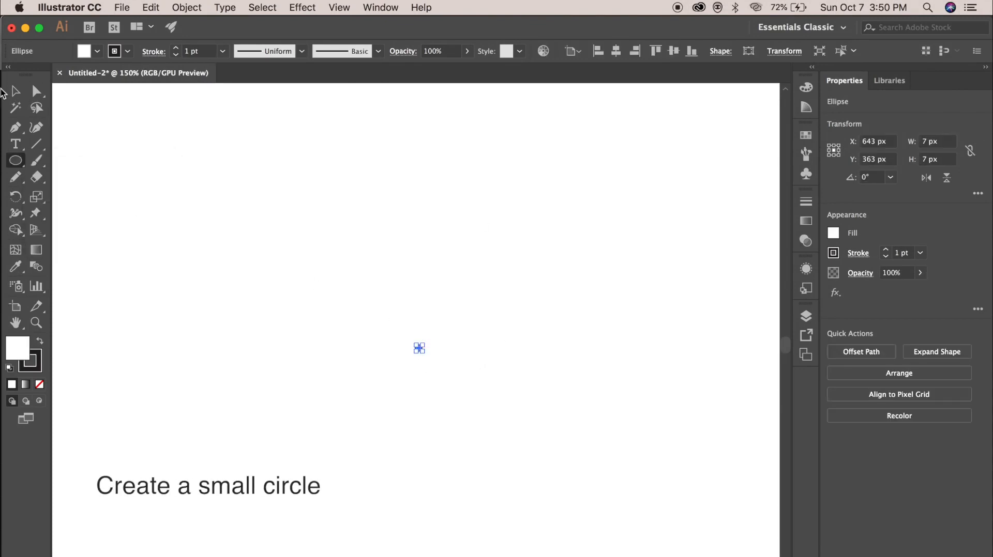
key(v)
click(496, 343)
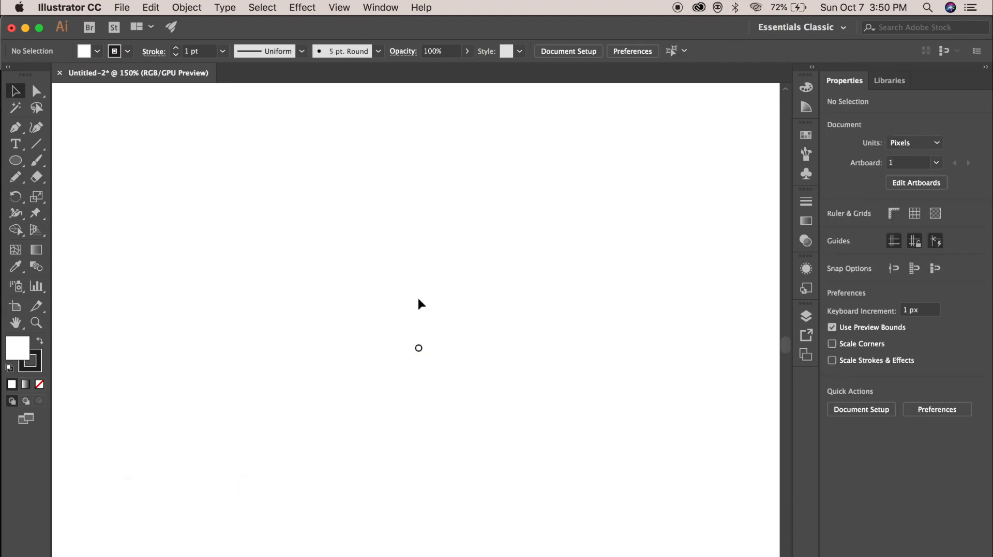
Swap the small circle's fill and stroke colours to give it a black fill, and remove its stroke
click(419, 348)
click(41, 388)
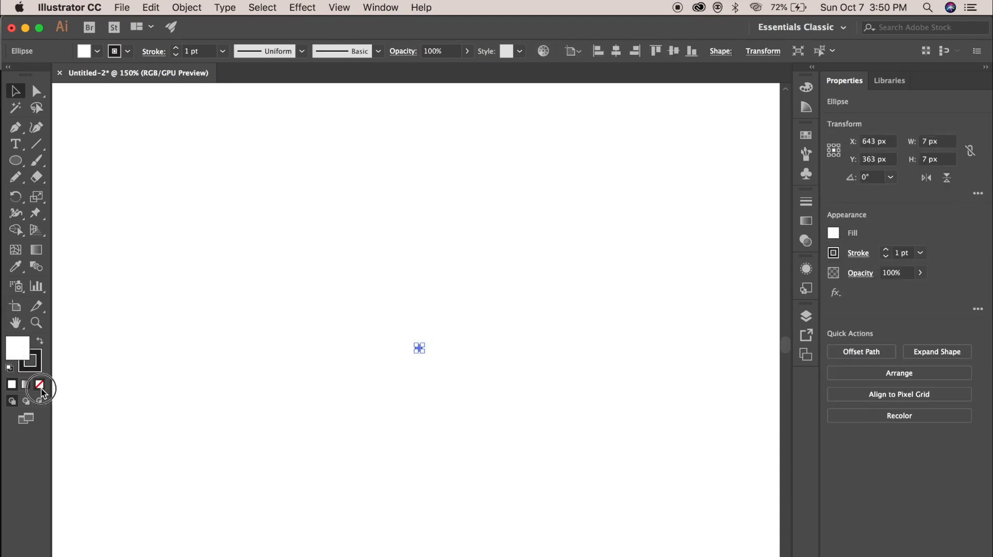
click(40, 342)
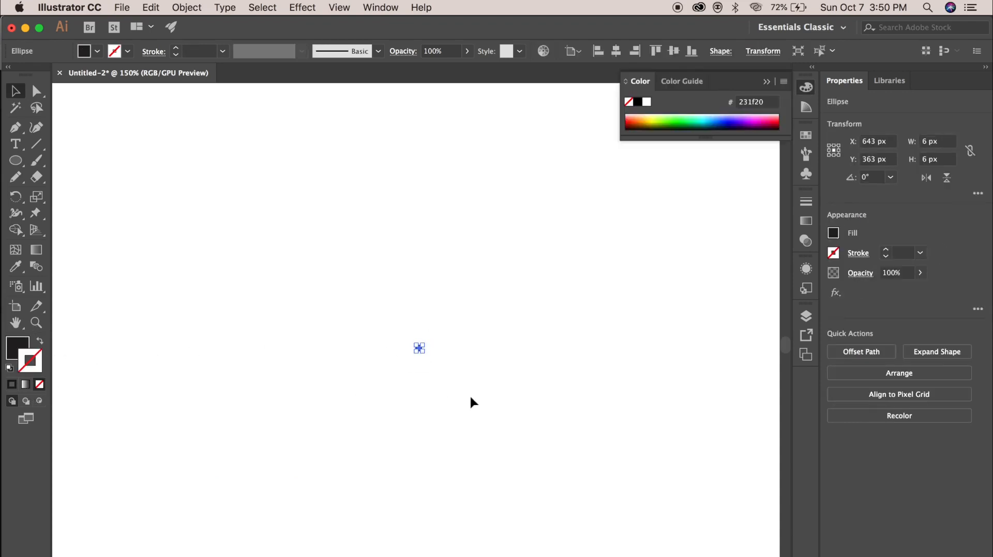
click(467, 350)
click(420, 348)
click(766, 82)
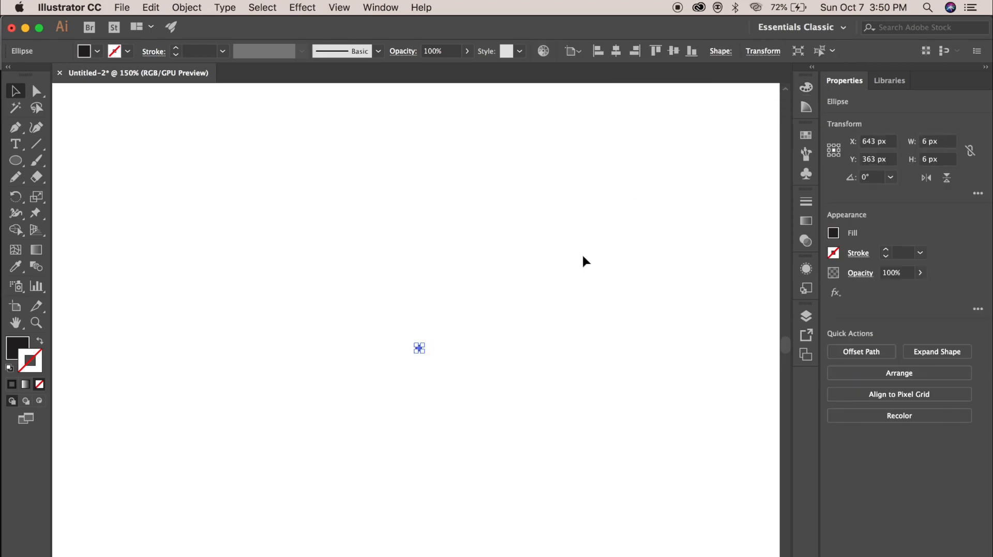
click(461, 324)
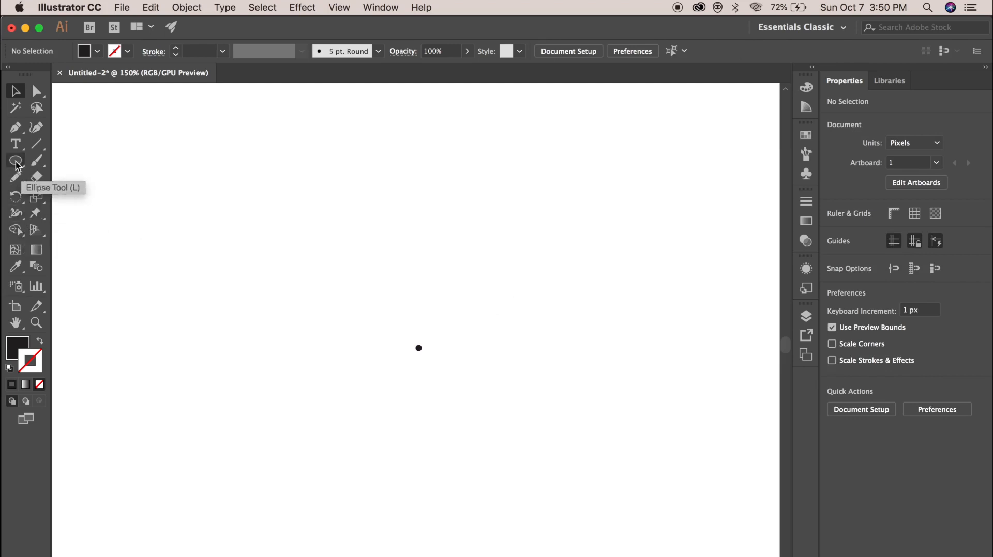
Draw a black square about 8.7 px wide above the circle and delete one corner anchor to make a triangle
drag(18, 166, 76, 160)
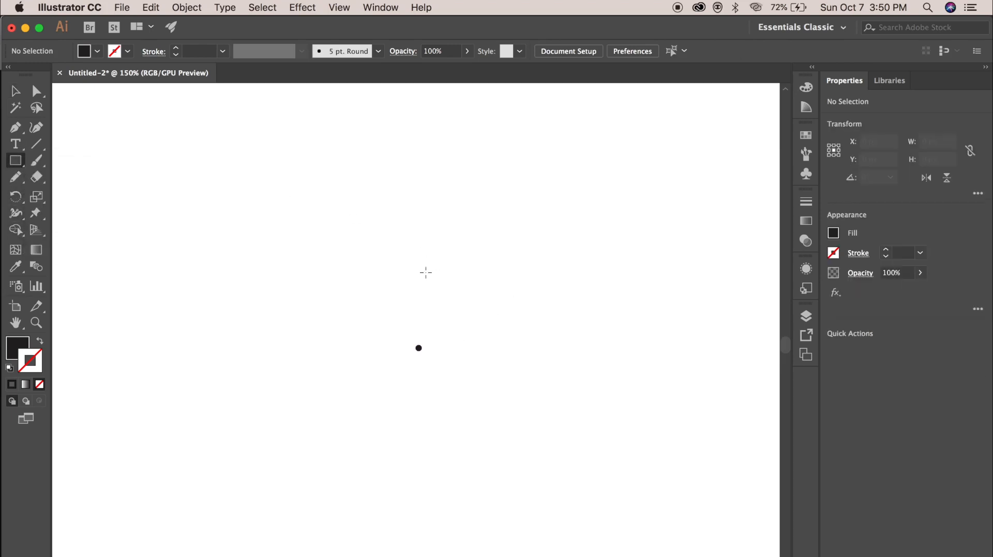
mouse_move(428, 245)
mouse_down()
mouse_move(464, 289)
mouse_move(434, 251)
mouse_up()
key(a)
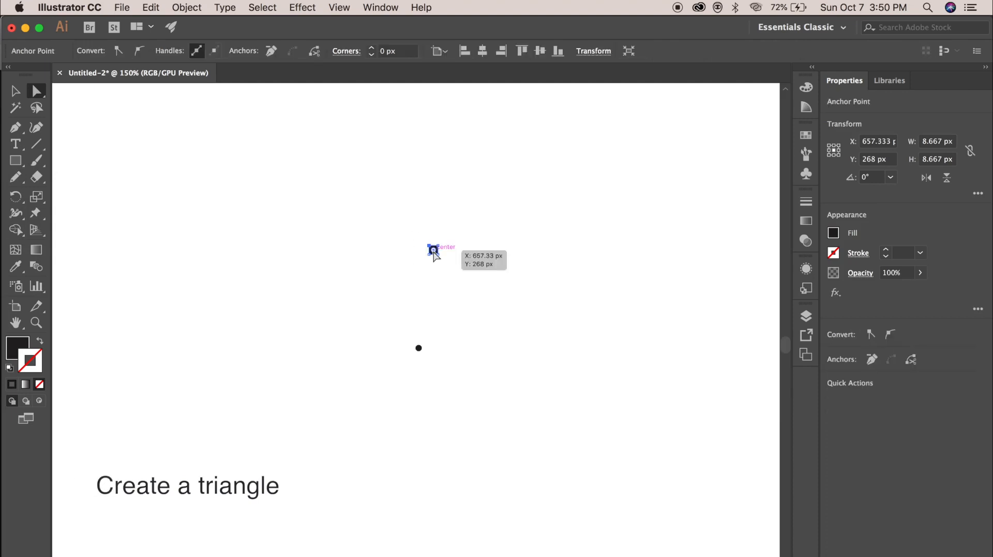
key(Delete)
Rotate the triangle 45° and place it directly above the circle, centred on the circle's vertical axis
click(16, 90)
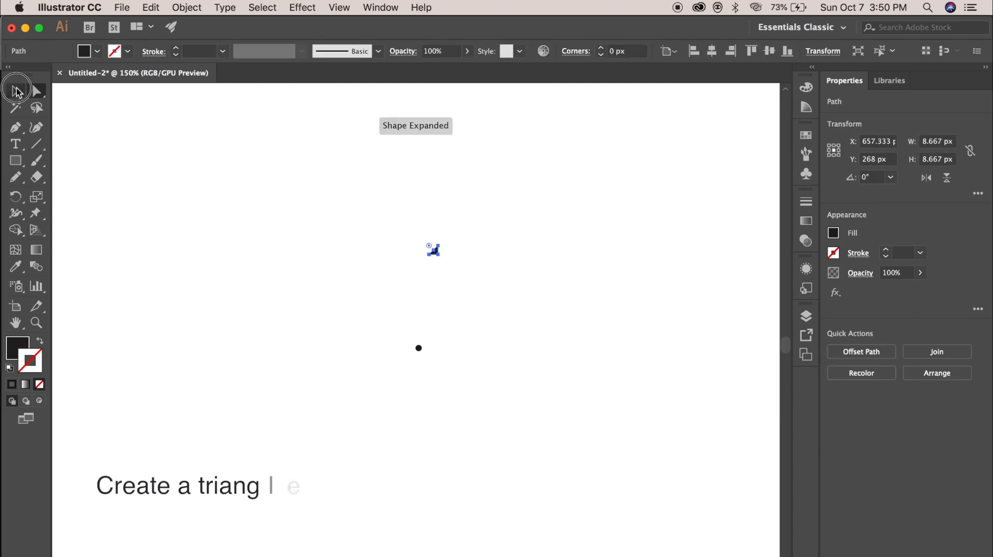
click(472, 235)
click(436, 251)
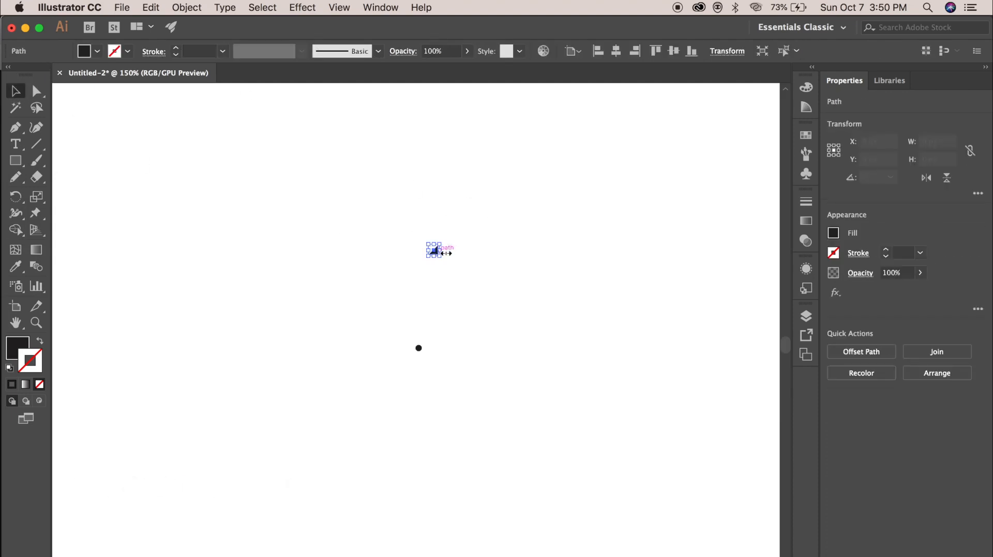
drag(434, 231, 420, 316)
click(479, 230)
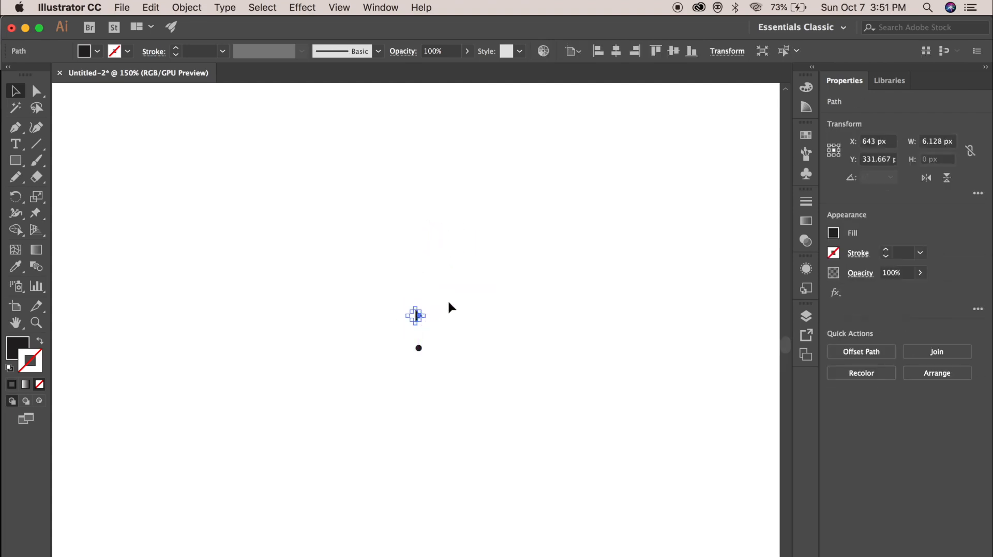
click(449, 305)
click(416, 315)
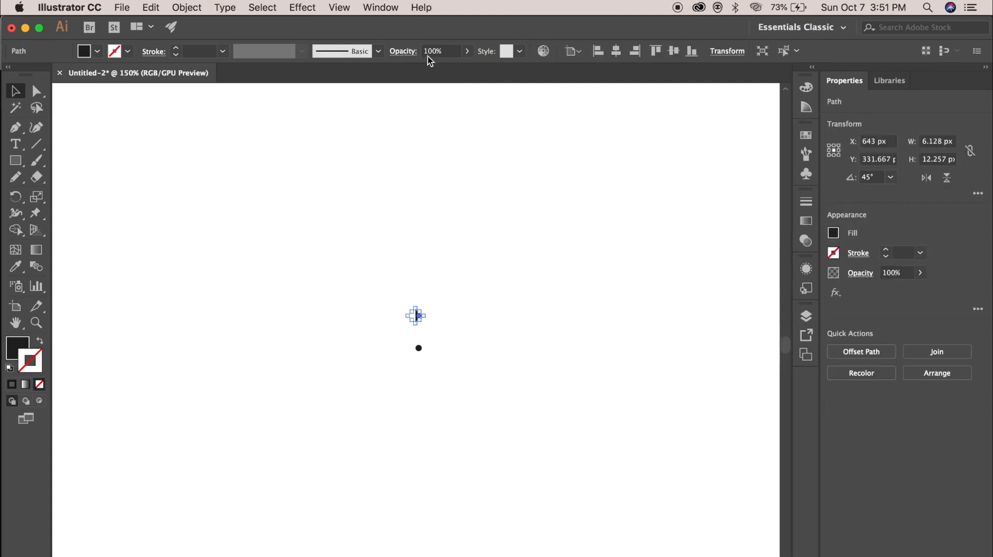
Start a Transform effect on the triangle with a rotation angle of 360/12 degrees and a bottom-centre reference point
click(302, 7)
mouse_move(355, 138)
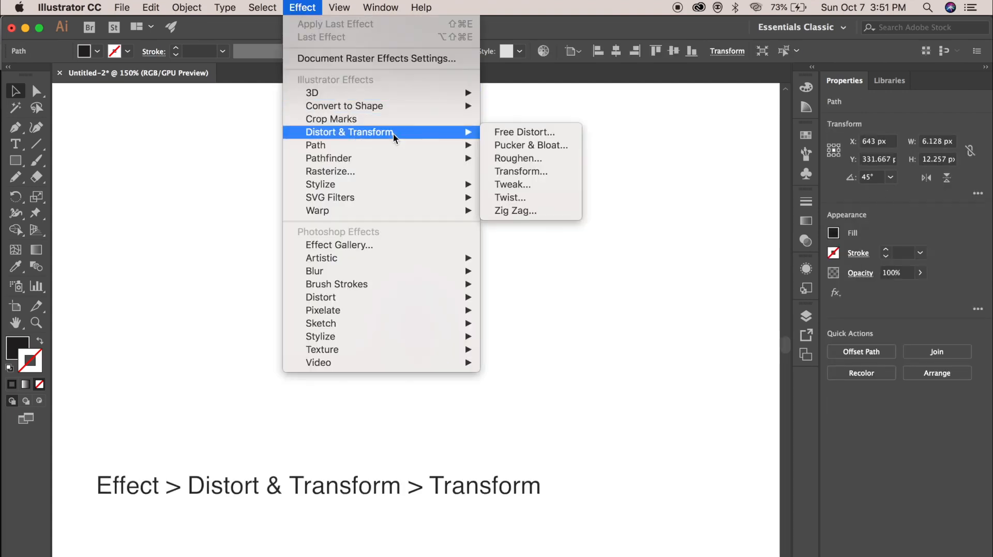
click(536, 176)
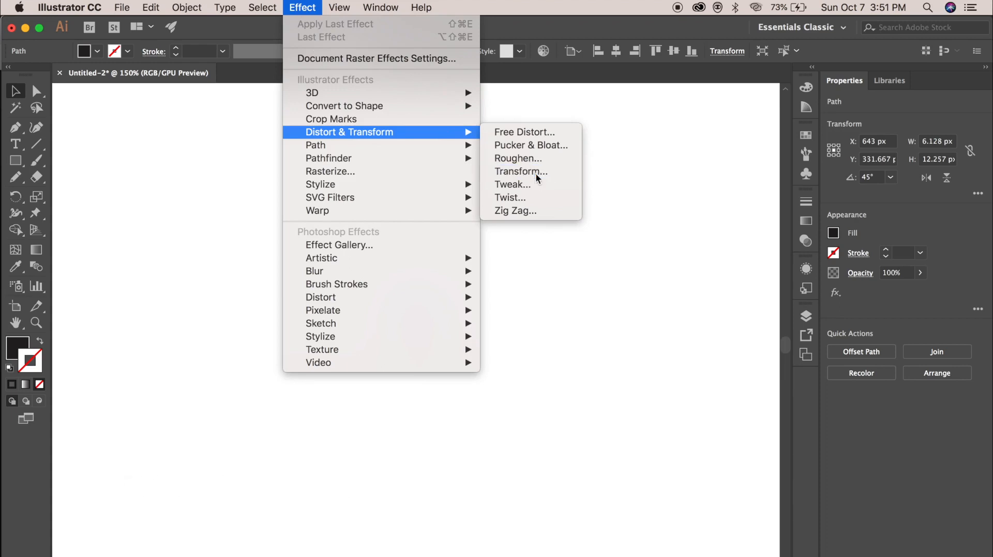
drag(678, 135, 579, 119)
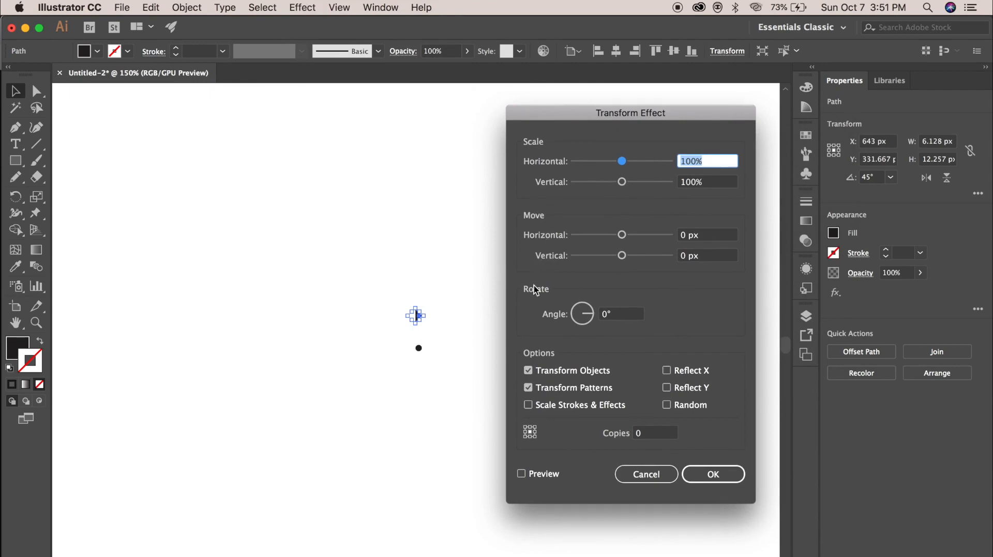
click(635, 317)
double_click(604, 315)
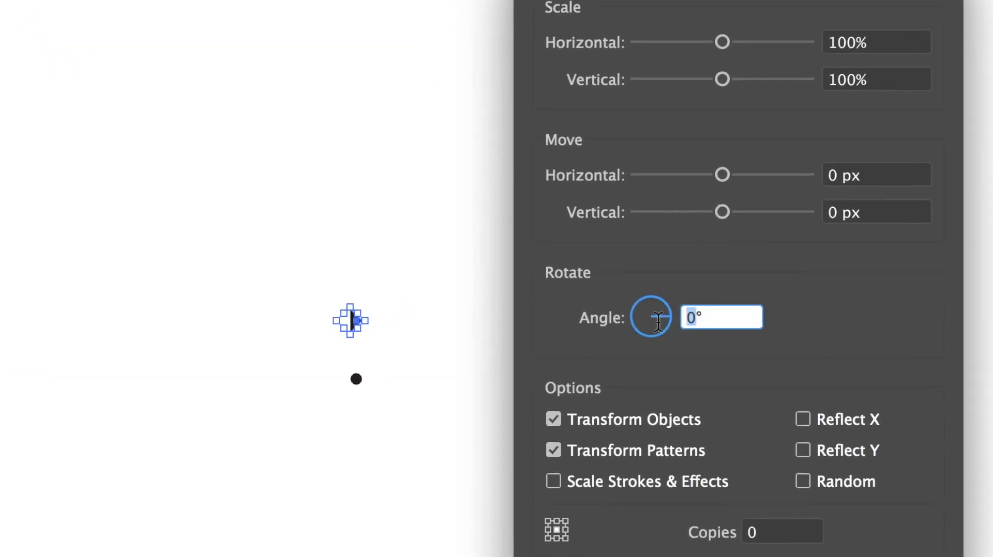
text(360)
click(732, 309)
text(/12)
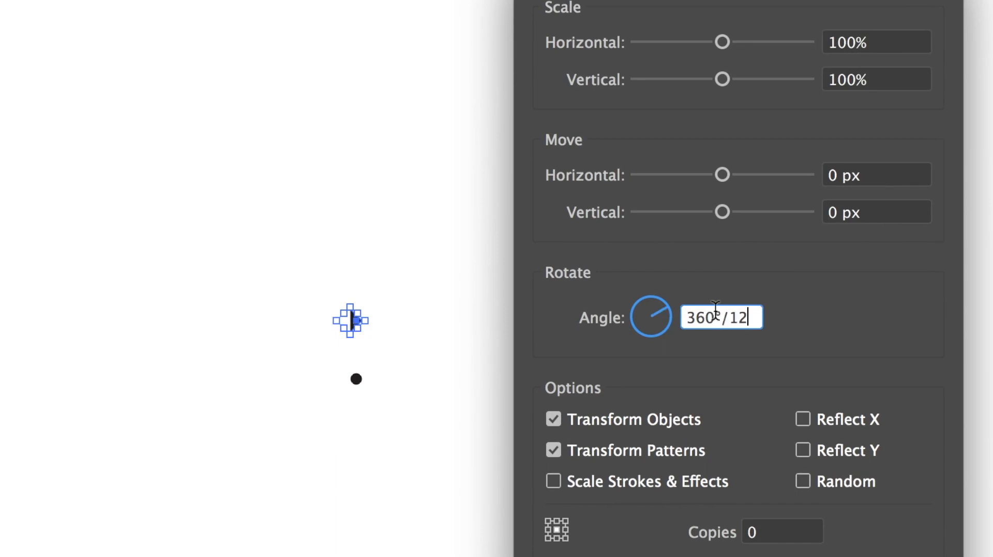
click(557, 539)
key(Tab)
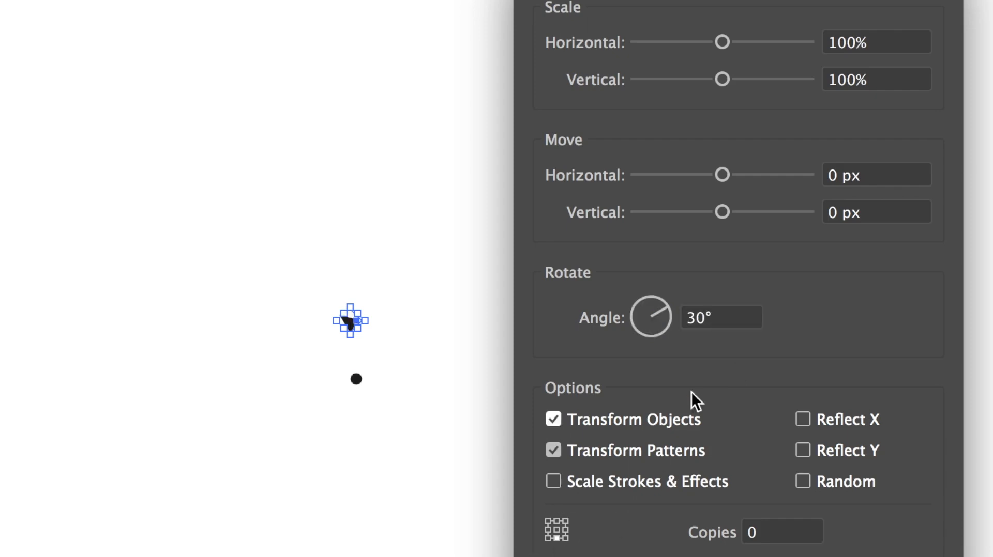
Set the triangle's Transform effect to 12 copies, preview it and apply it
click(792, 533)
text(12)
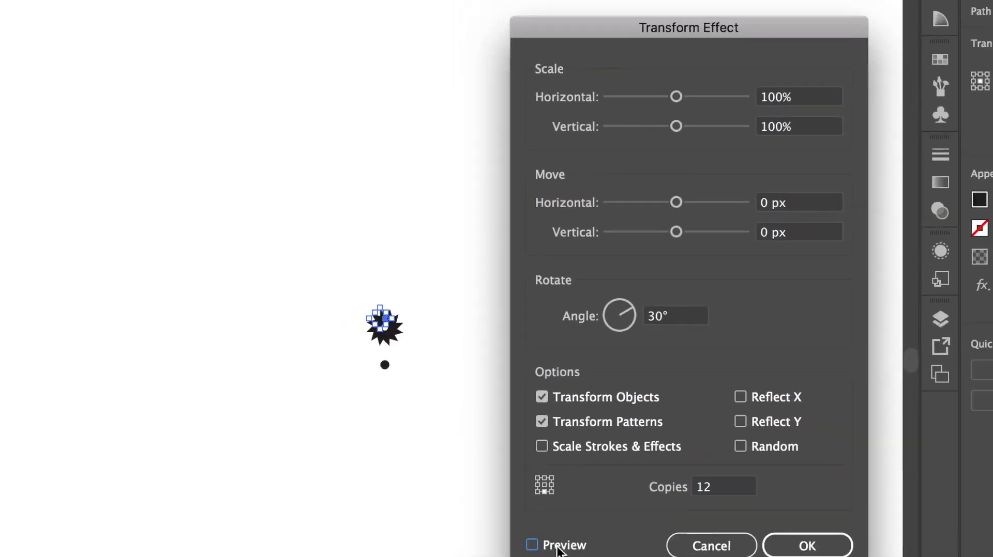
click(558, 549)
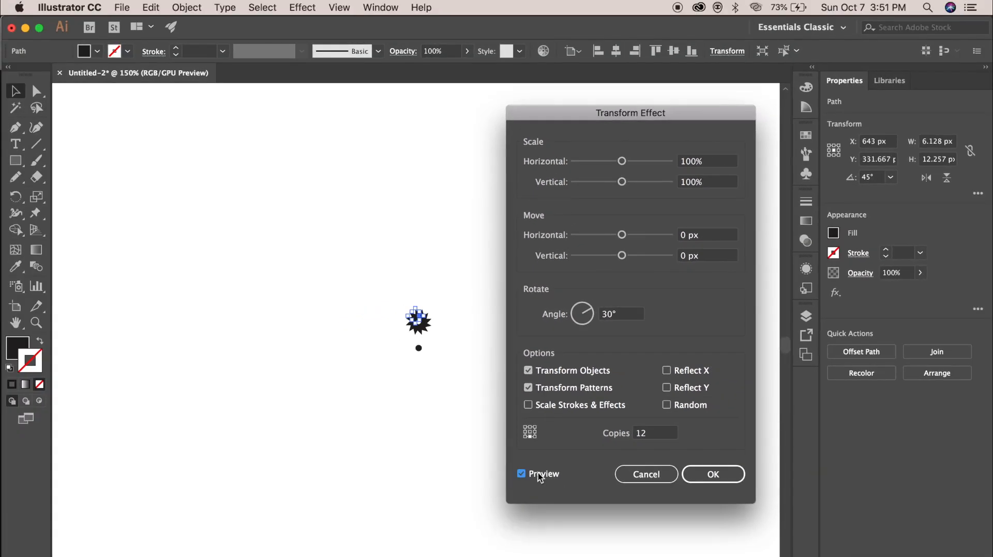
click(713, 474)
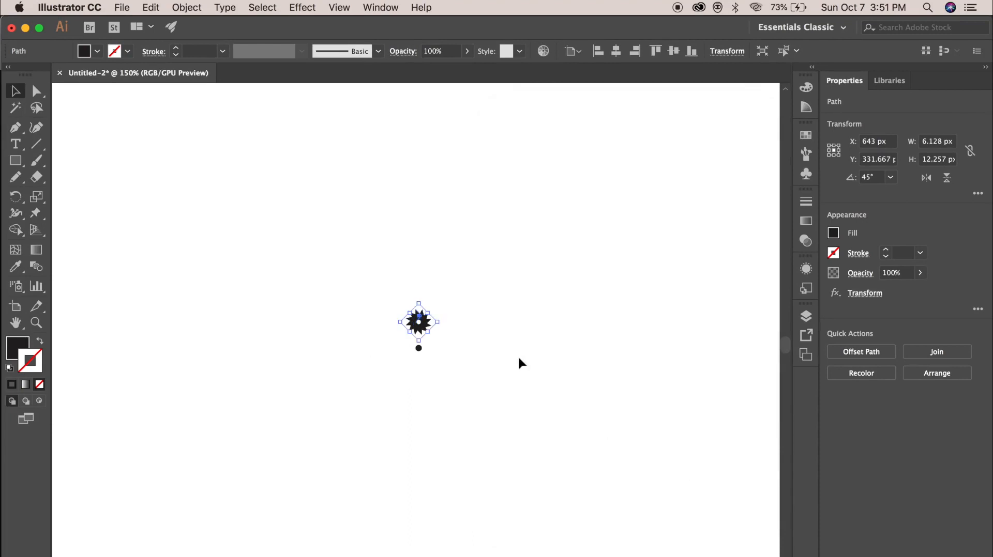
Undo the Transform effect applied to the triangle
click(507, 324)
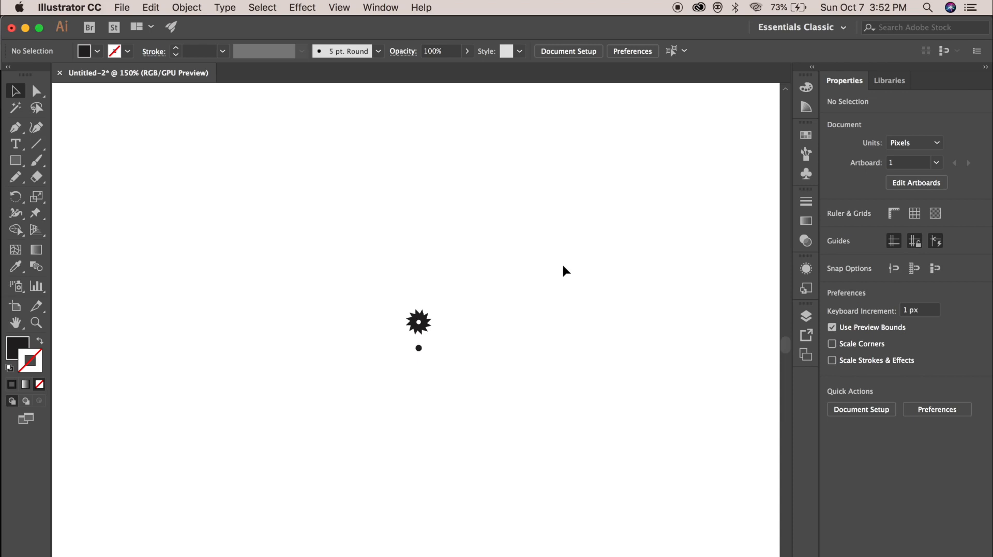
key(super+z)
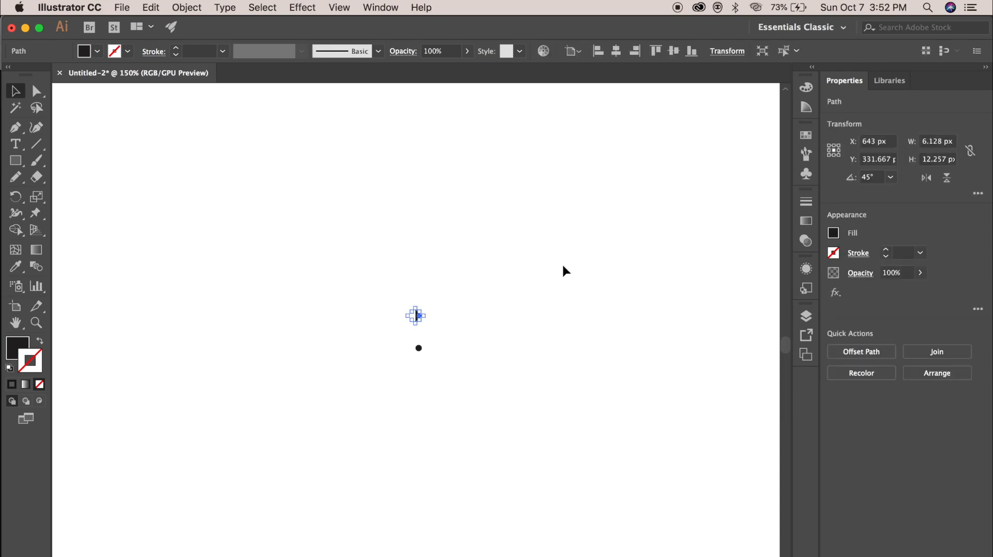
click(563, 267)
Group the triangle with the small circle and keep the group selected
click(419, 317)
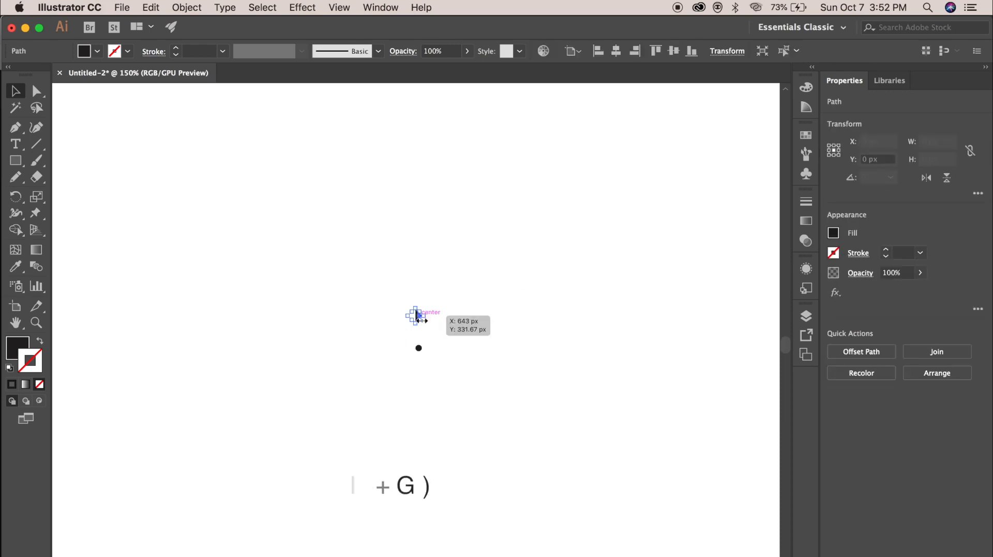
shift+click(419, 348)
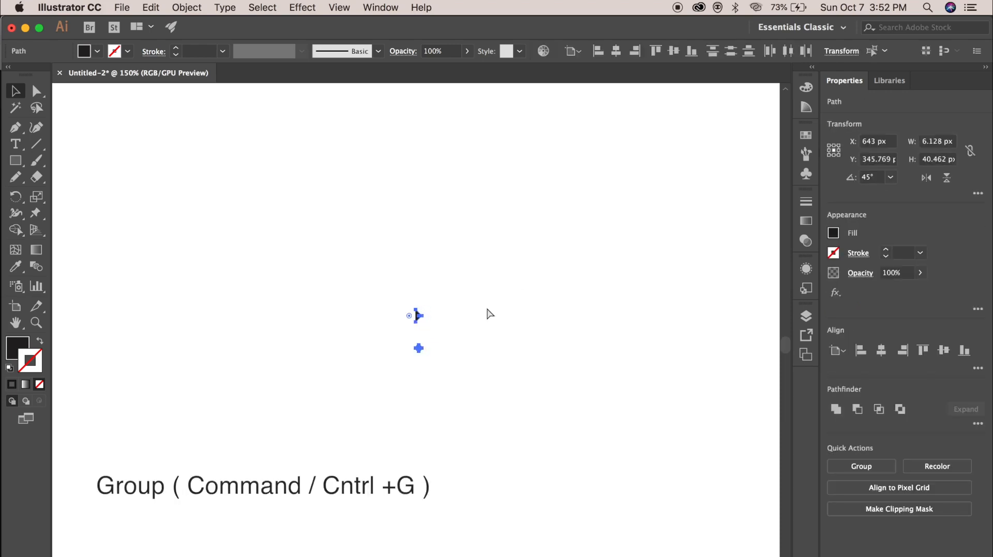
key(super+g)
click(470, 307)
click(419, 317)
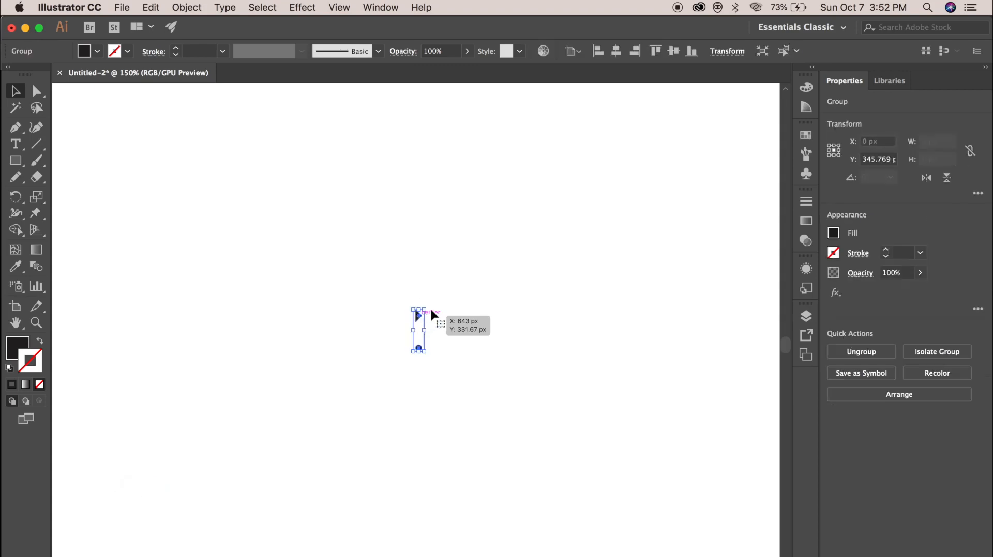
click(465, 294)
click(417, 315)
right_click(417, 316)
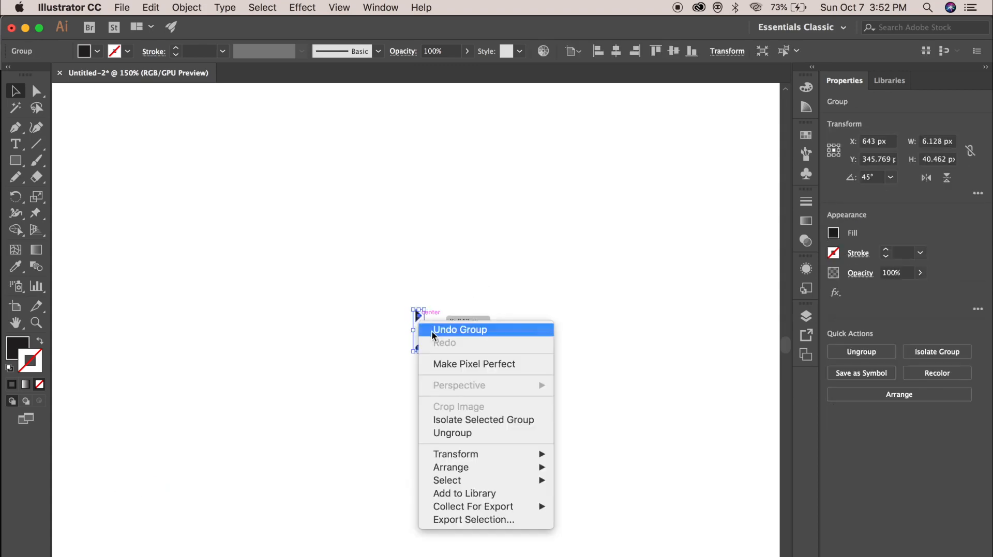
click(607, 288)
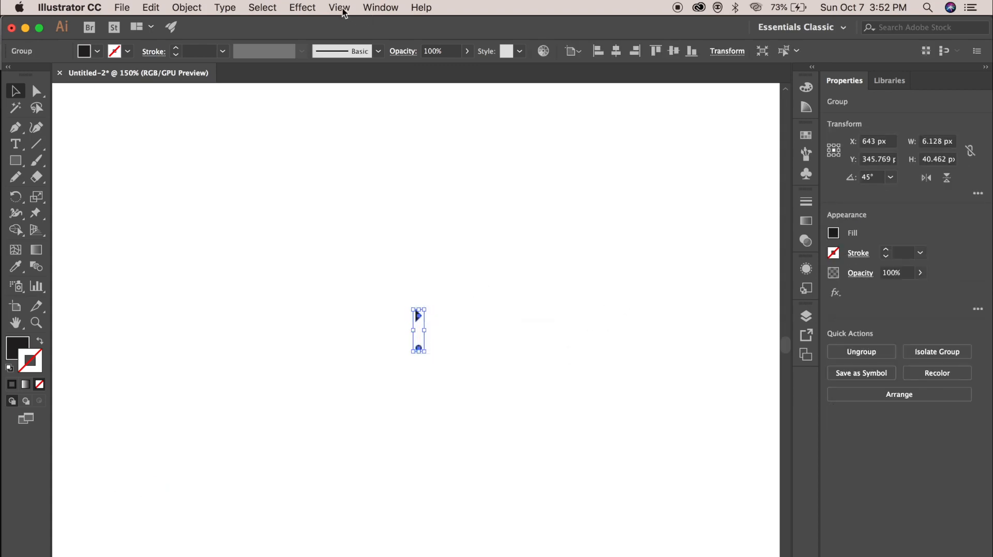
Start a previewed Transform effect on the group with a bottom-centre reference point and a 30° rotation angle
click(304, 8)
mouse_move(365, 132)
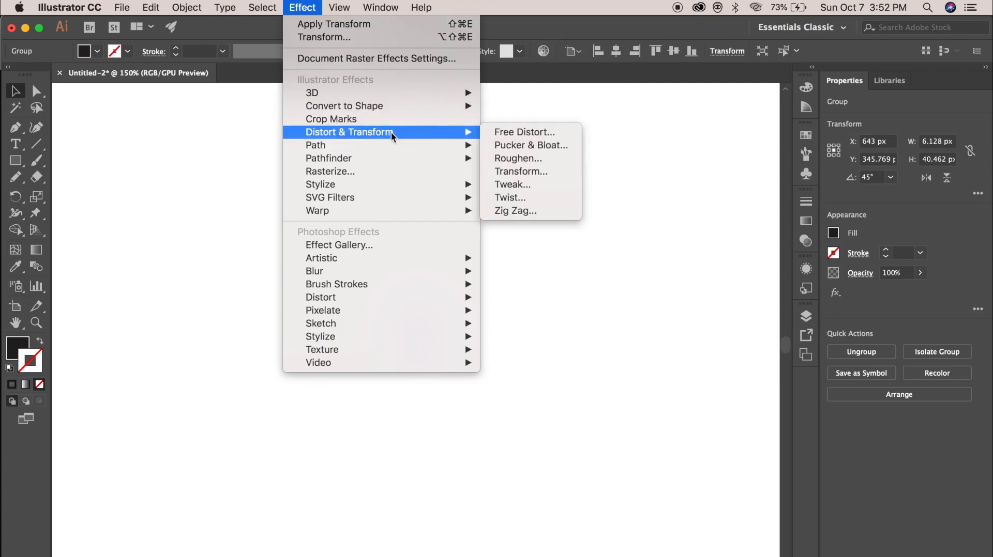
click(514, 171)
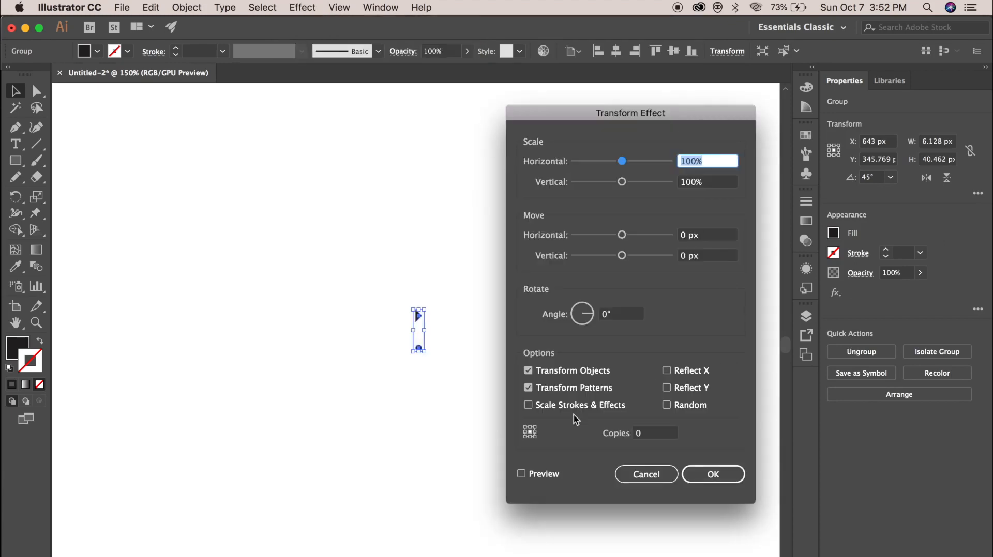
click(522, 475)
click(529, 437)
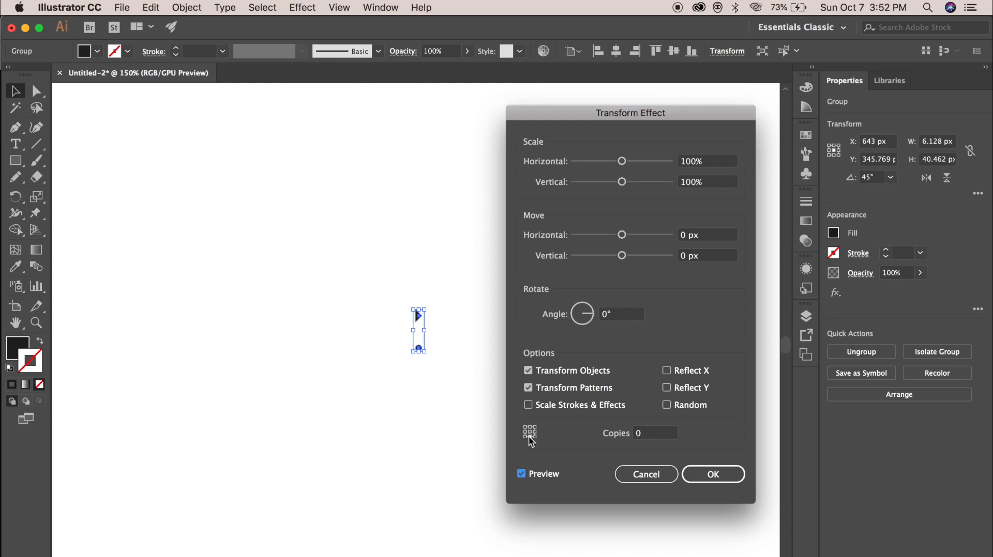
click(609, 317)
drag(609, 317, 594, 319)
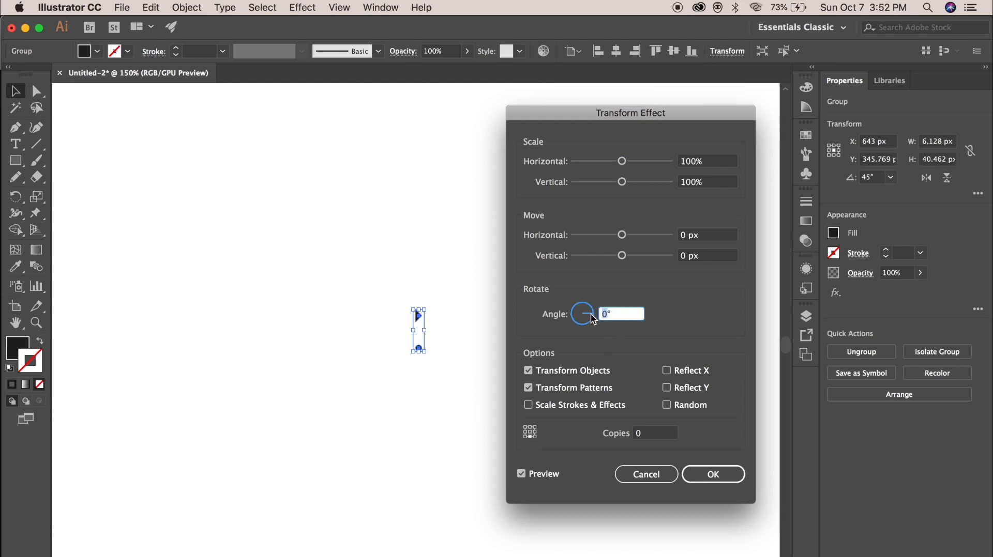
text(3)
Set the group's Transform effect to 11 copies and apply it
click(643, 433)
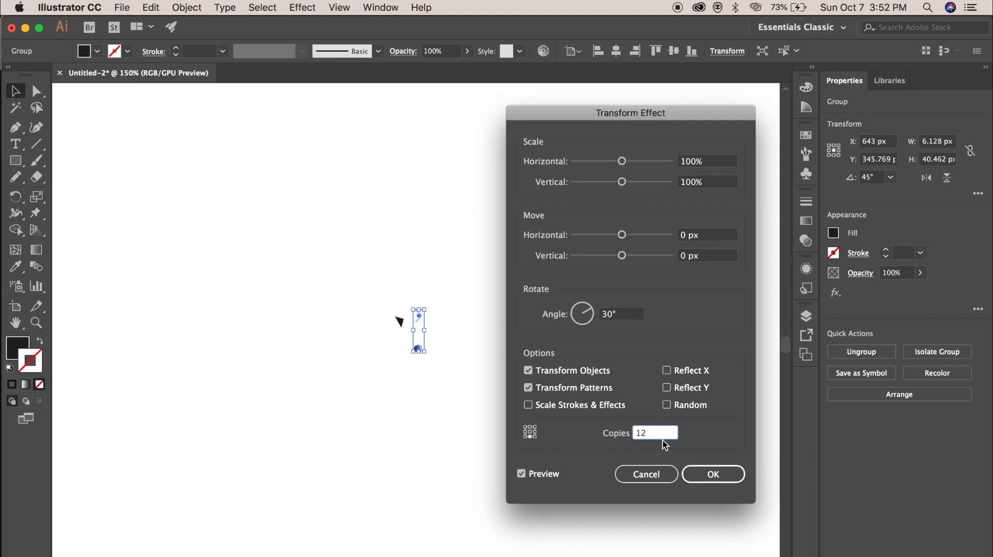
click(648, 433)
key(BackSpace)
text(1)
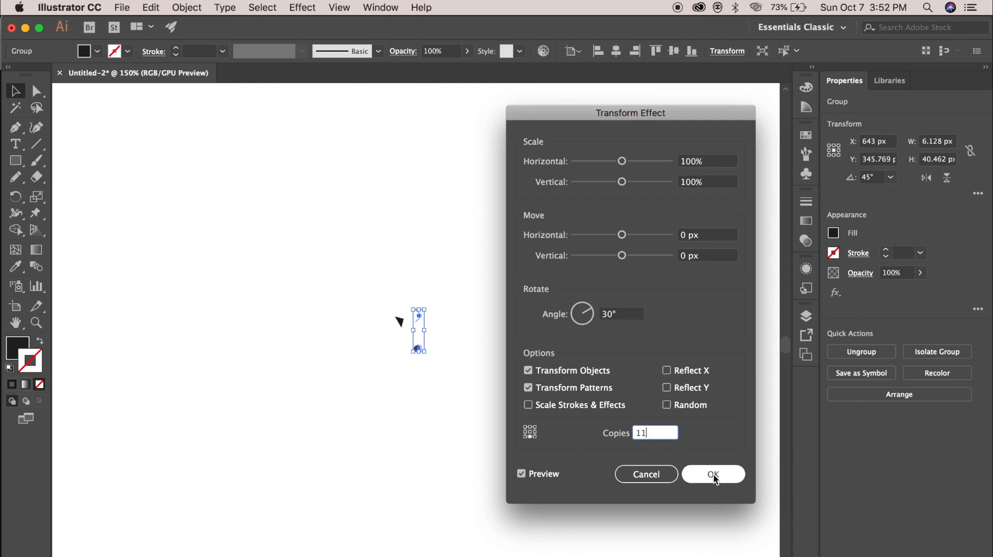
click(712, 473)
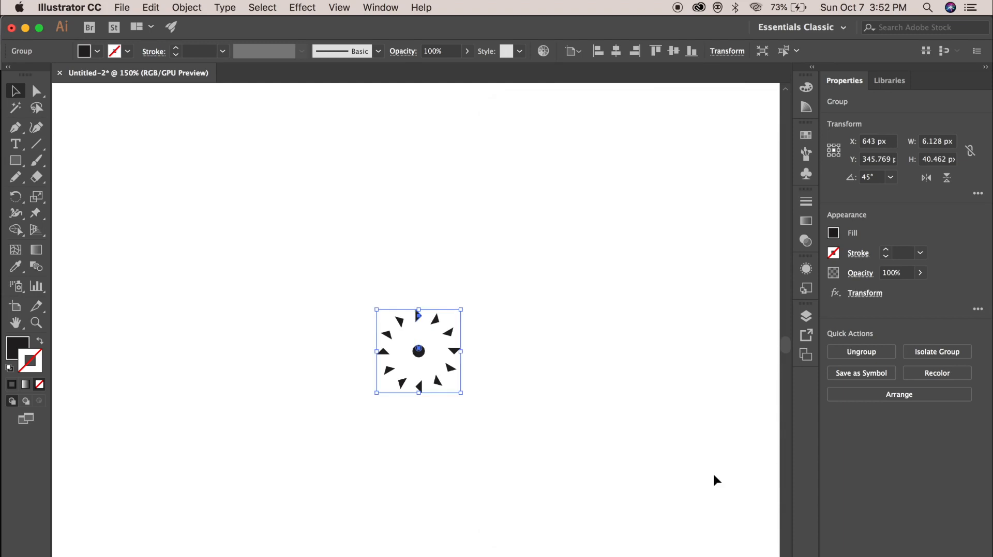
Try ungrouping the radial pattern of triangles and small circles, and undo the ungrouping
click(546, 315)
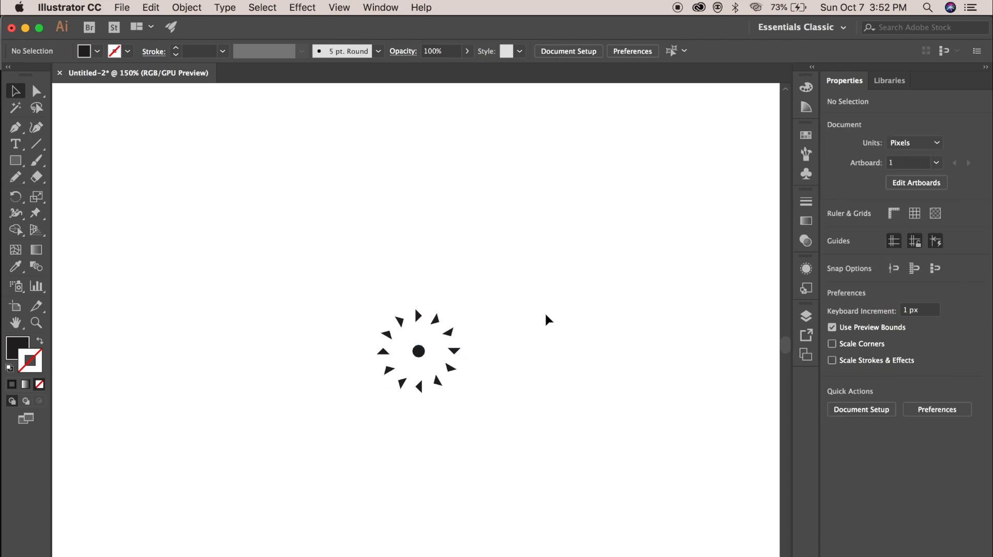
click(418, 352)
right_click(418, 352)
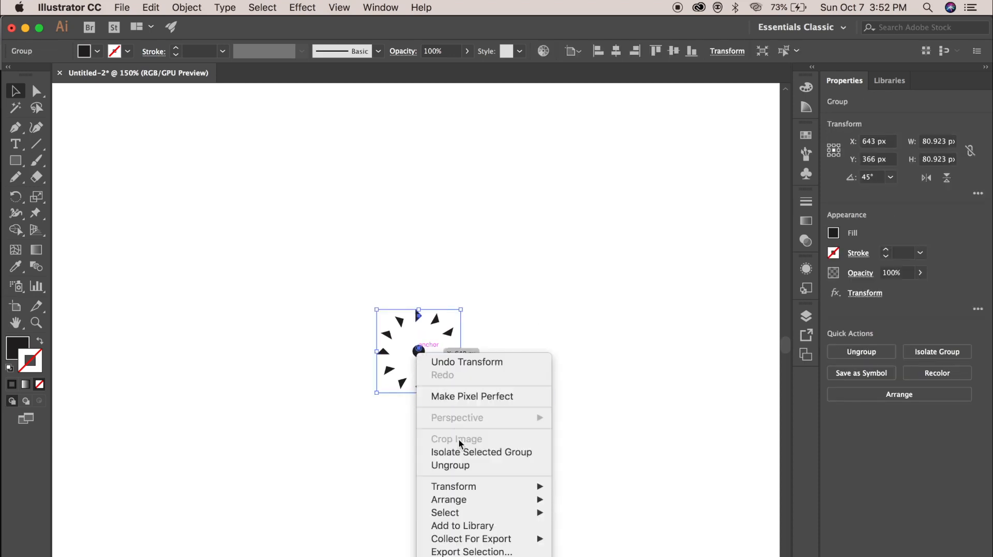
click(455, 465)
click(560, 305)
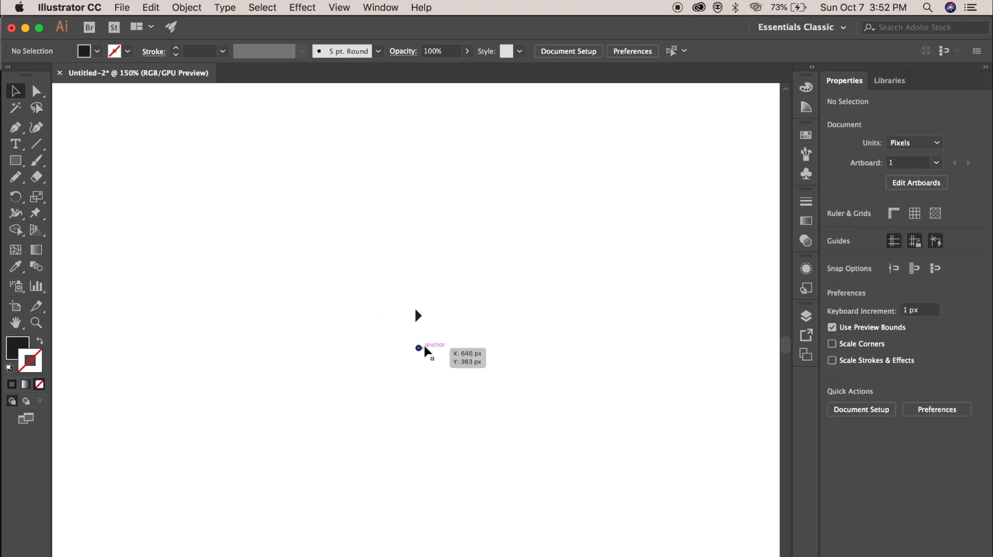
key(super+z)
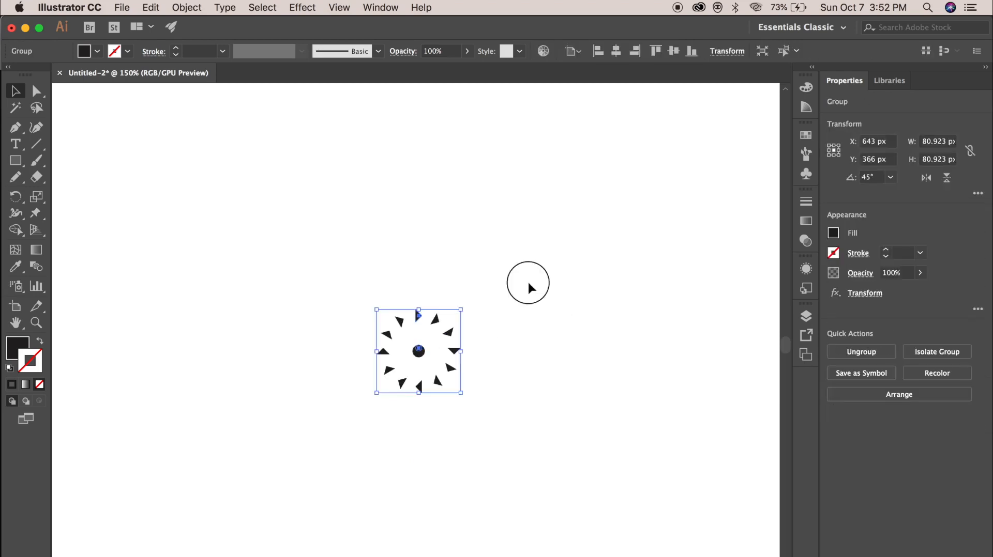
Undo the Transform effect that repeats the triangle and small circle around the centre
click(528, 282)
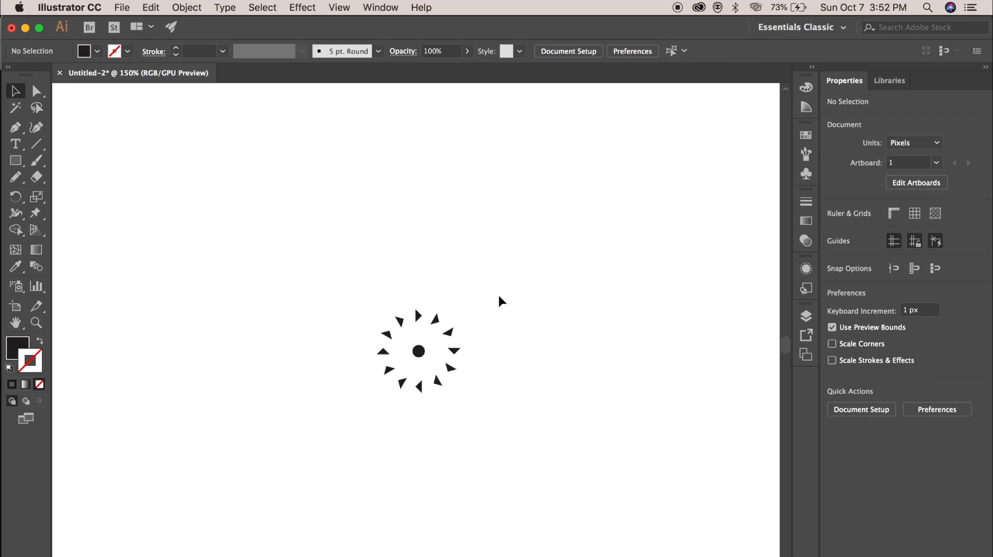
key(super+z)
key(super+z)
key(super+z)
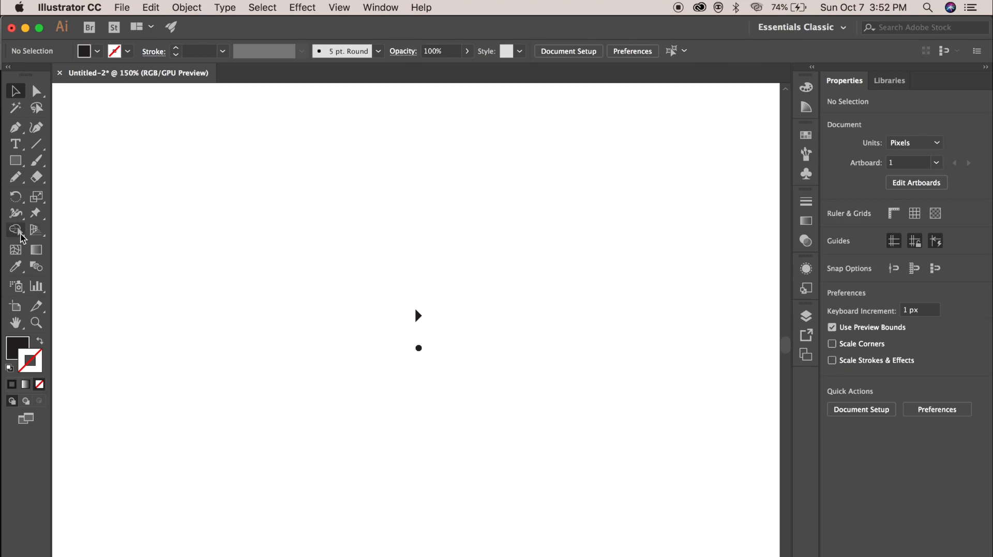
Draw a small filled circle about 6.9 px in diameter above the triangle, in line with it, and deselect it
drag(16, 161, 62, 193)
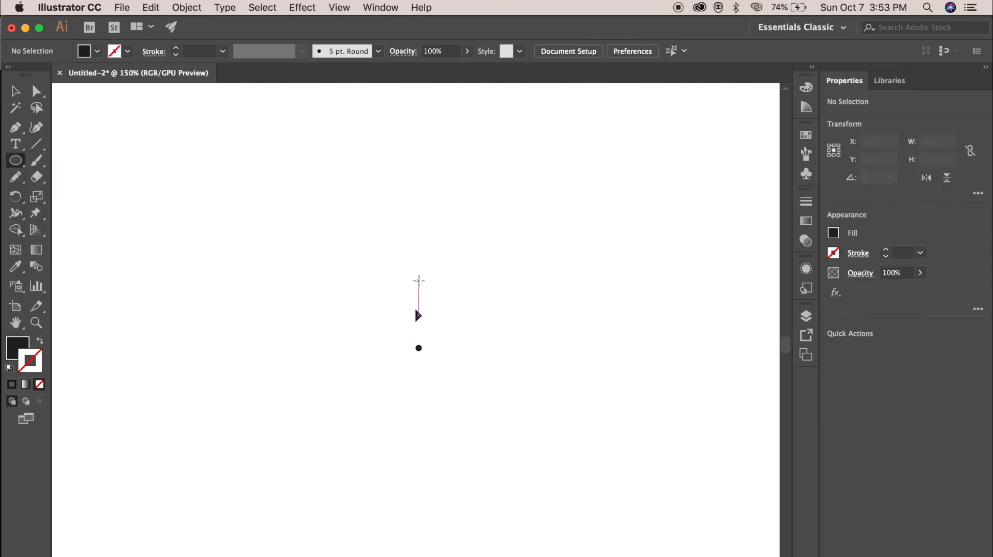
mouse_move(419, 282)
mouse_down()
mouse_move(430, 285)
mouse_move(422, 289)
mouse_up()
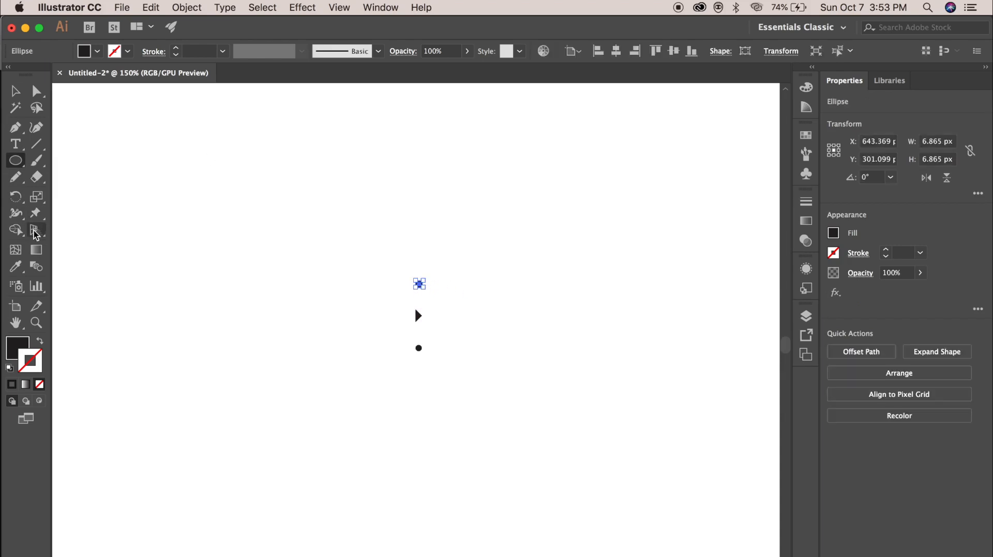
key(v)
click(492, 254)
click(419, 316)
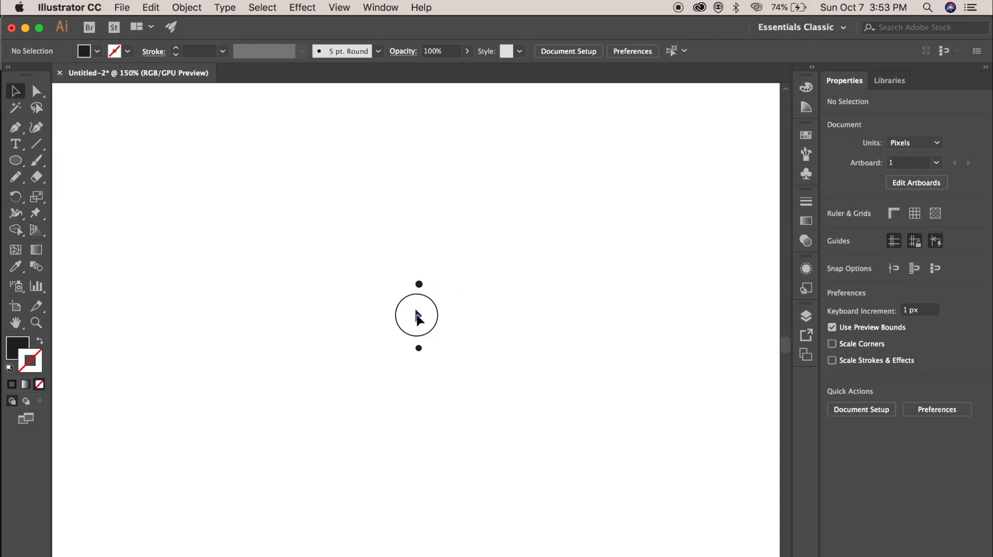
click(438, 314)
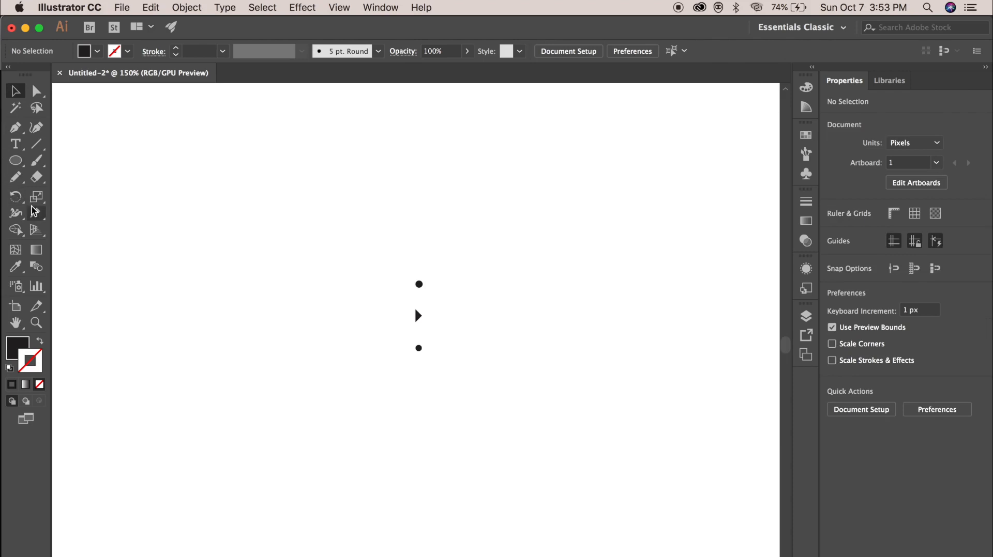
Draw a tiny filled star above the upper circle, aligned with the column of shapes, and deselect it
click(19, 164)
drag(19, 164, 73, 224)
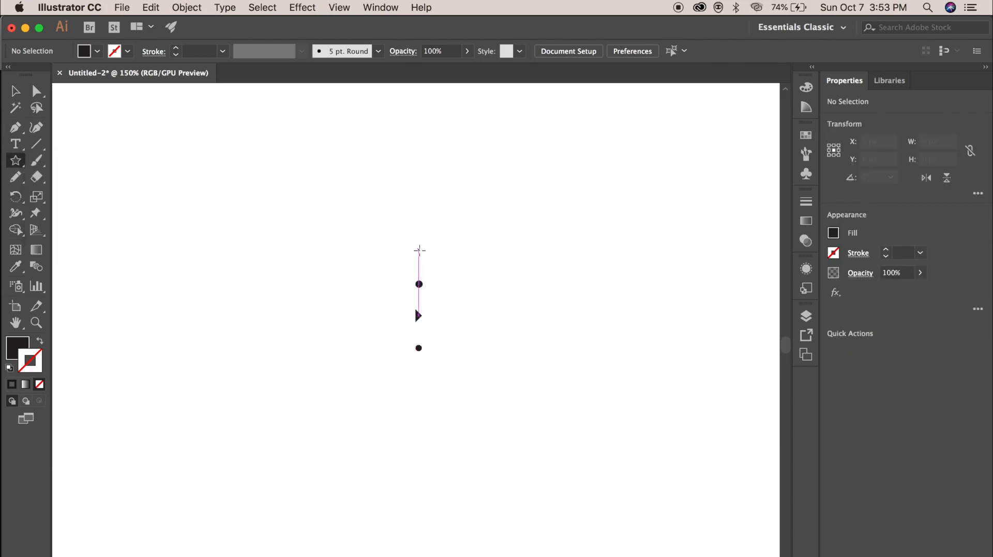
mouse_move(419, 249)
mouse_down()
mouse_move(423, 259)
mouse_move(419, 252)
mouse_up()
click(15, 91)
click(521, 240)
click(450, 235)
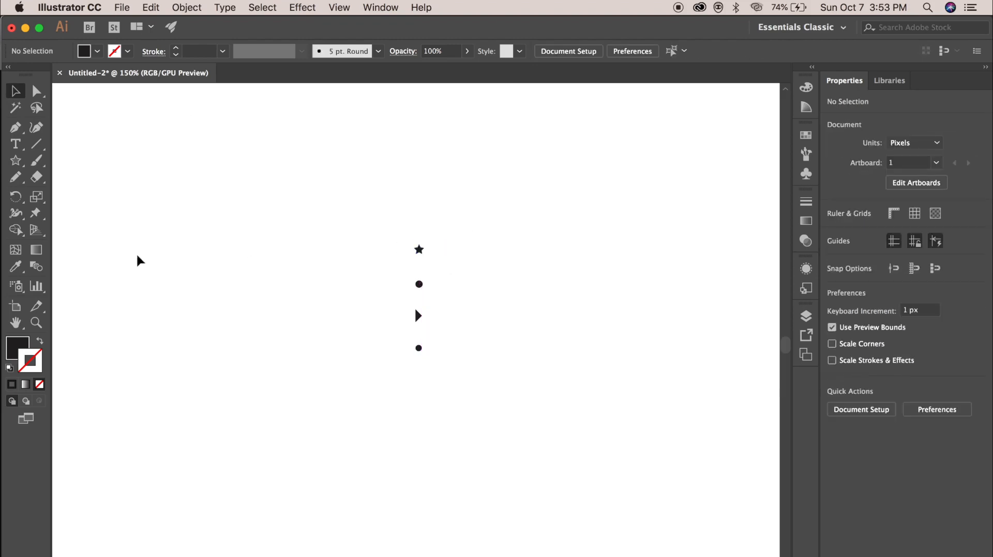
Draw a small spiral about 10.9 by 8.7 px above the star, in line with the other shapes
click(16, 162)
mouse_move(14, 163)
mouse_down()
mouse_move(76, 197)
mouse_move(74, 211)
mouse_move(15, 177)
mouse_up()
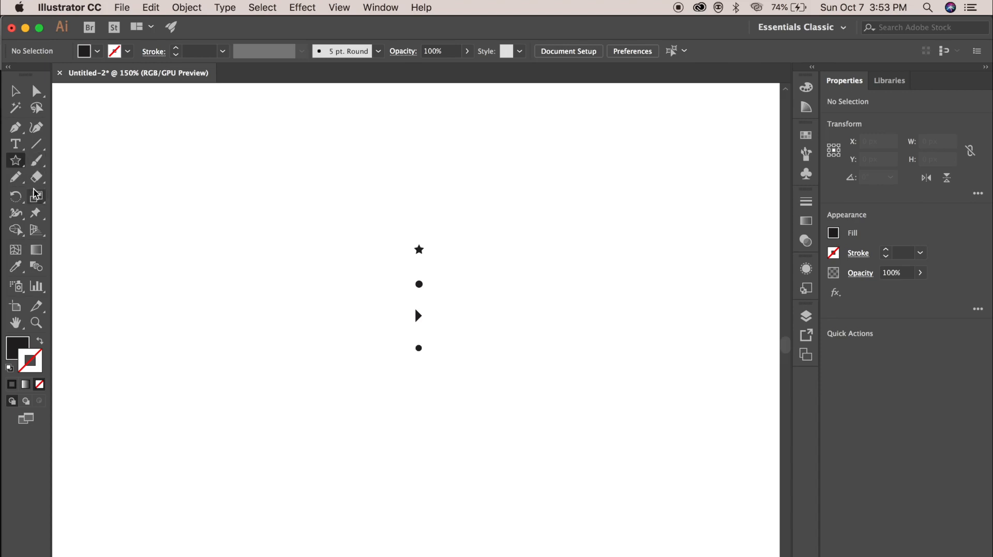
drag(36, 144, 91, 175)
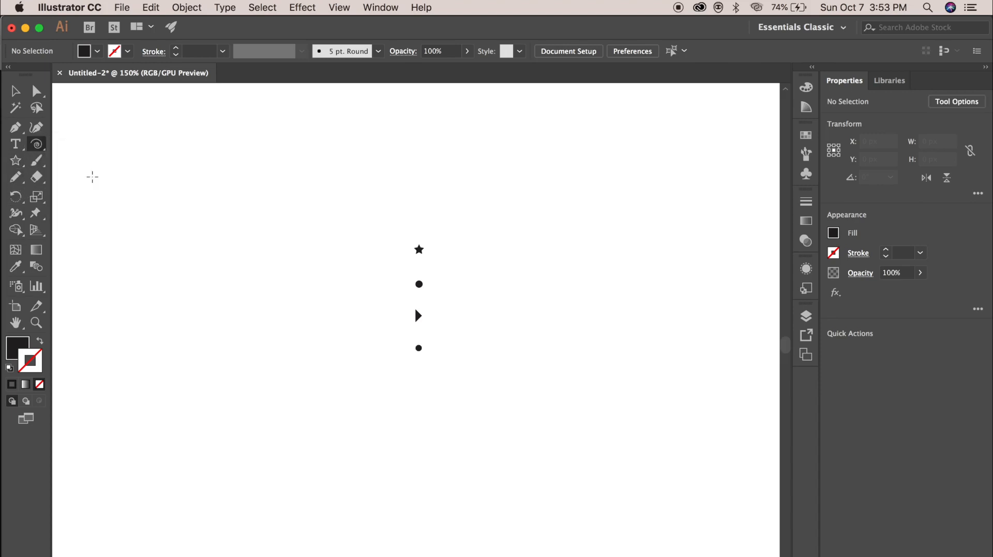
click(421, 213)
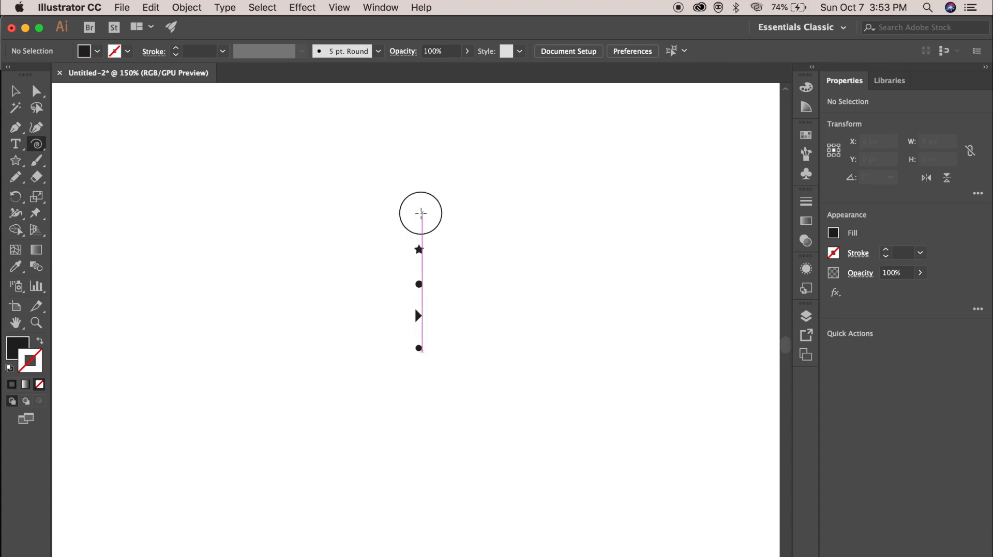
drag(421, 213, 417, 210)
click(17, 92)
click(458, 203)
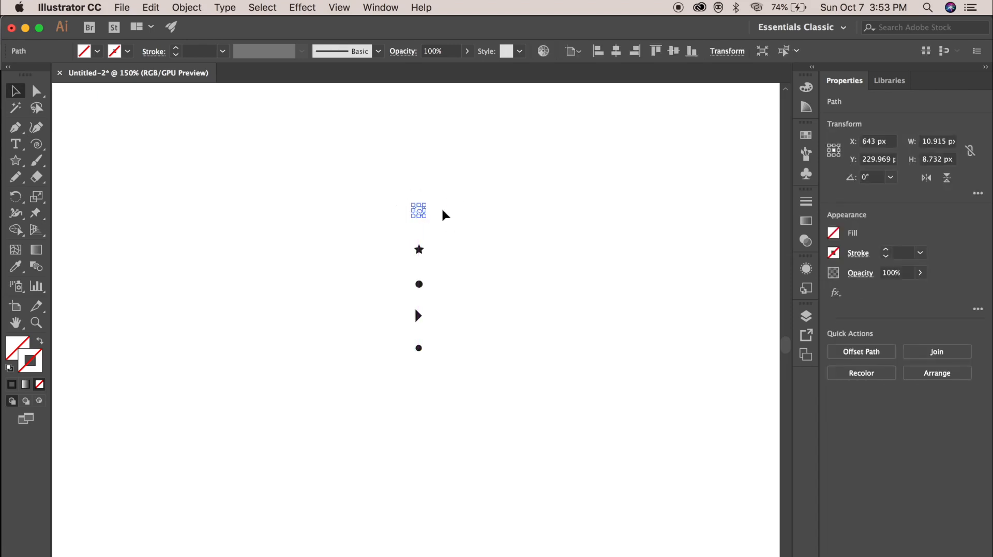
Give the spiral a solid 1 pt stroke in colour 231f20 and deselect it
click(445, 215)
click(421, 213)
click(11, 384)
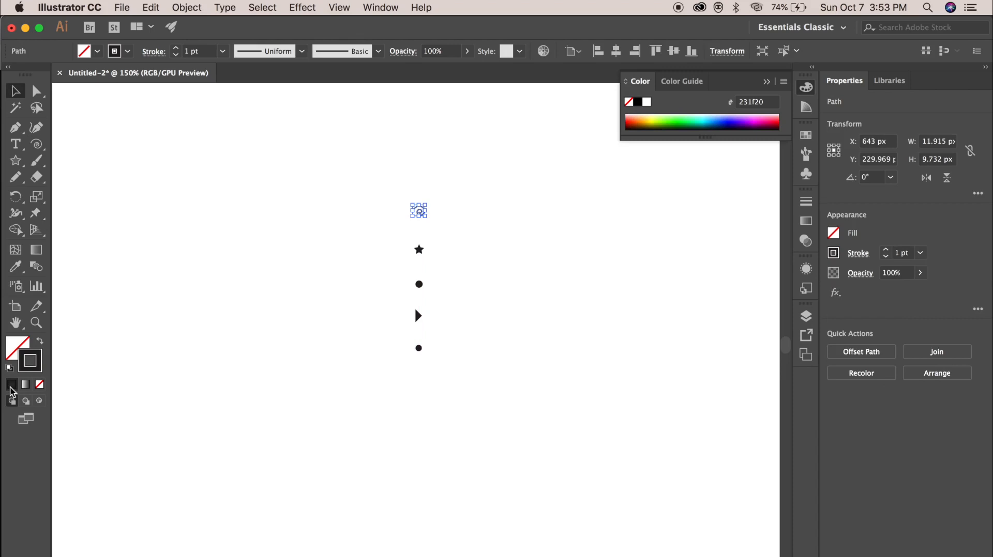
click(226, 243)
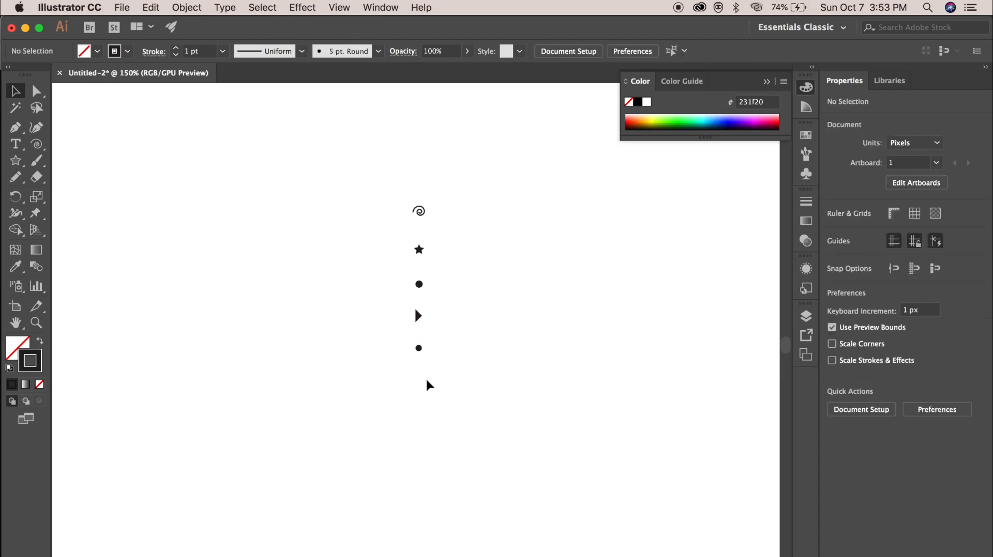
Group the spiral, star, triangle and both circles, and select the resulting group
drag(432, 379, 354, 150)
key(super+g)
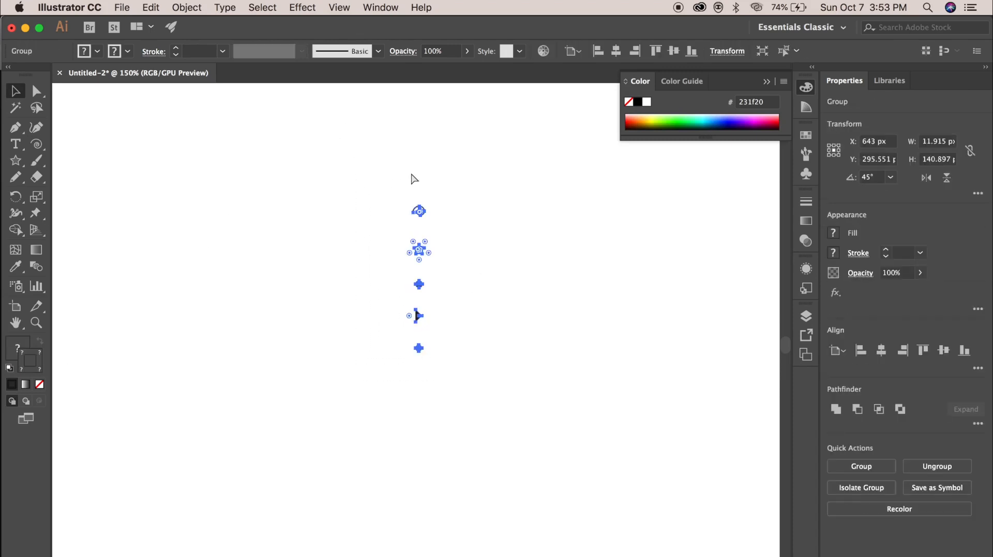
click(514, 276)
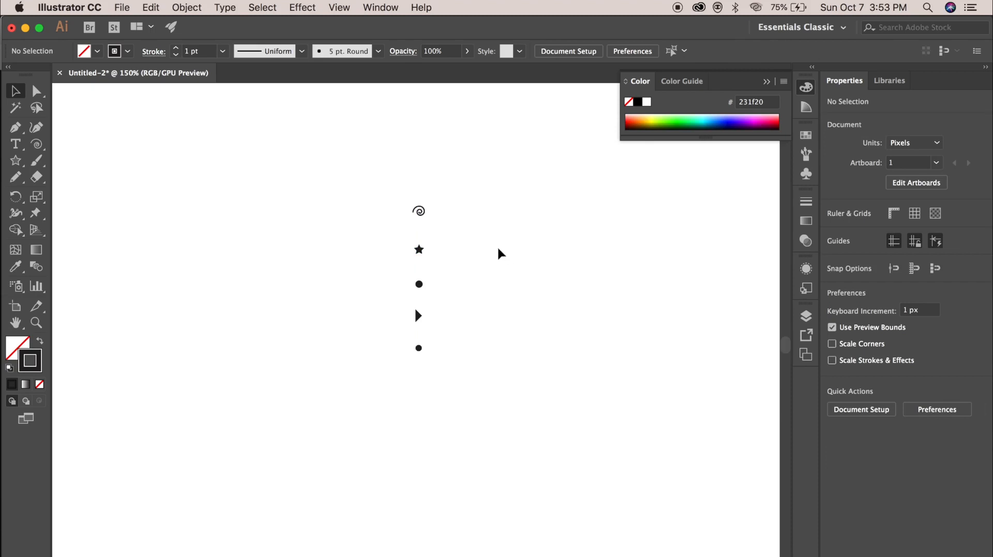
click(419, 350)
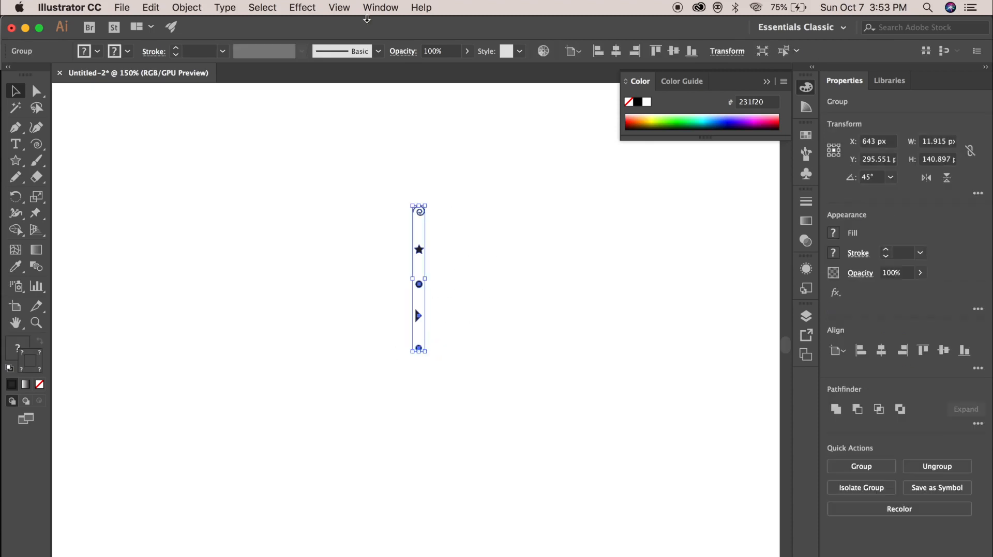
Start a Transform effect on the group with a rotation angle of 360/12 degrees and turn on the preview
click(302, 7)
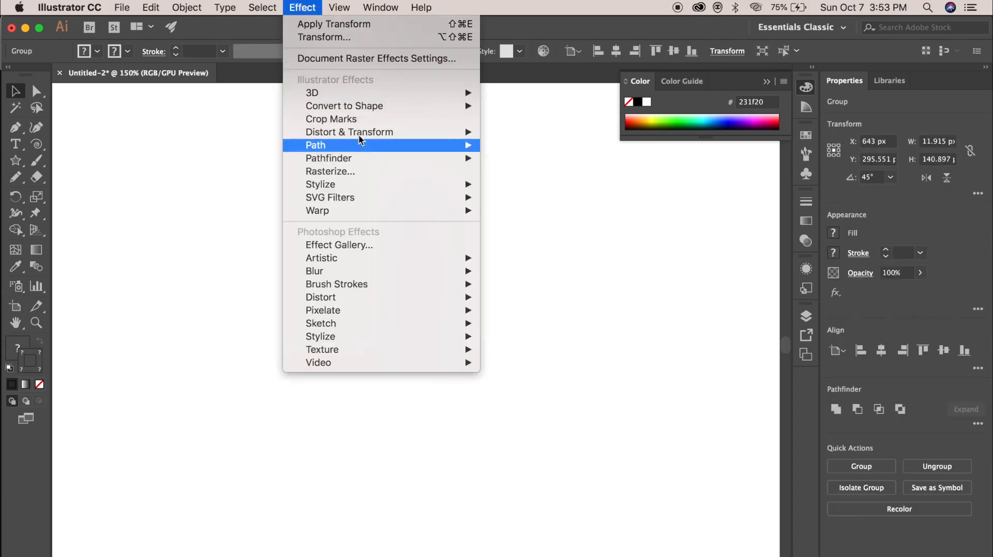
mouse_move(357, 132)
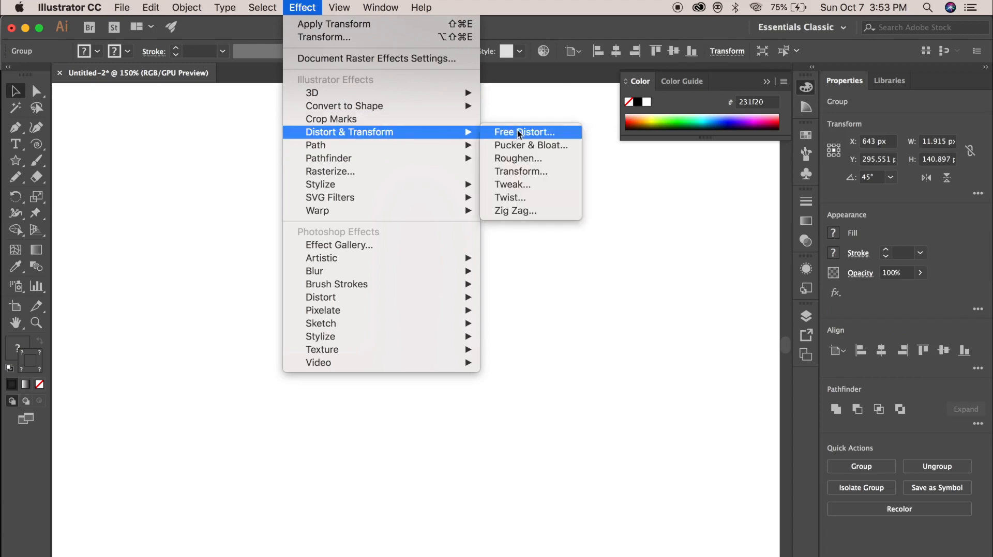
click(516, 172)
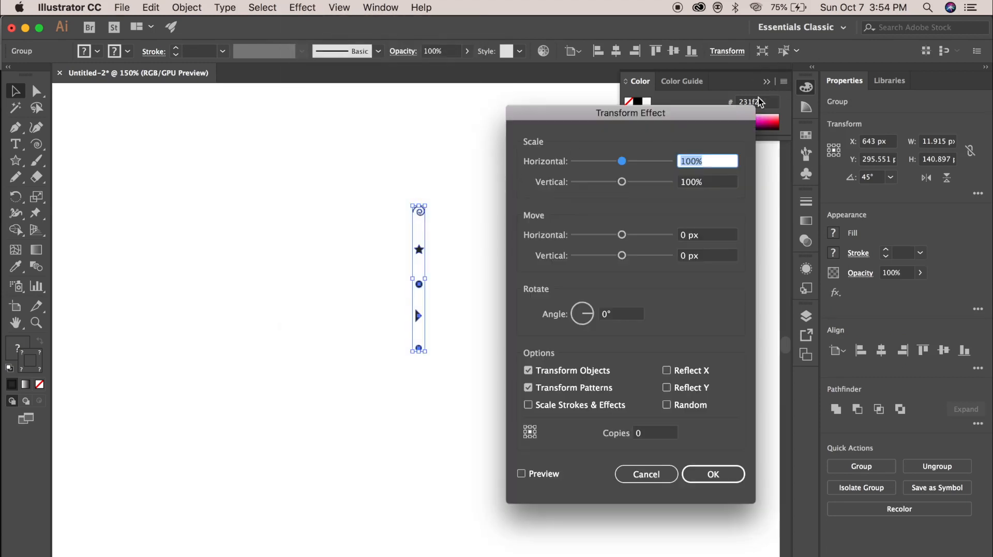
drag(674, 119, 673, 115)
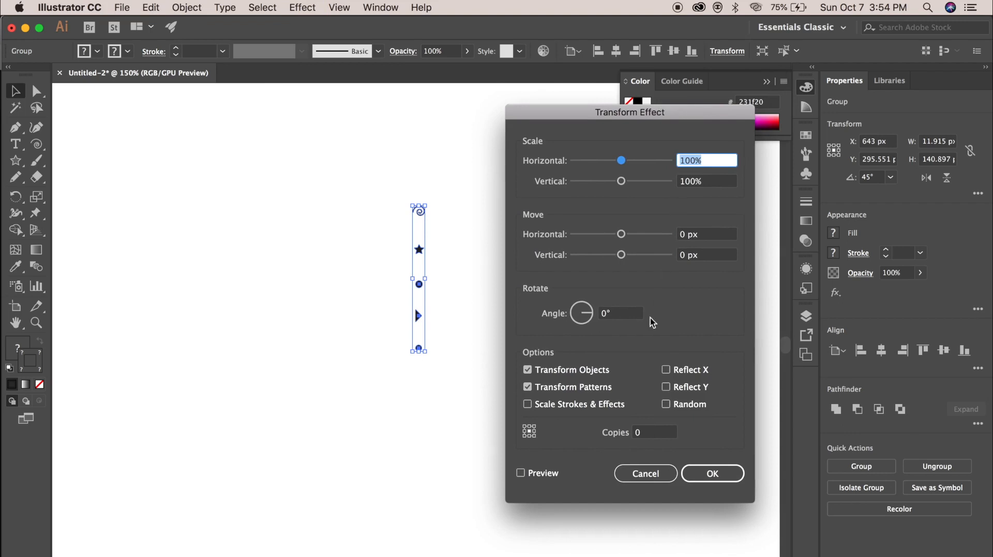
click(601, 314)
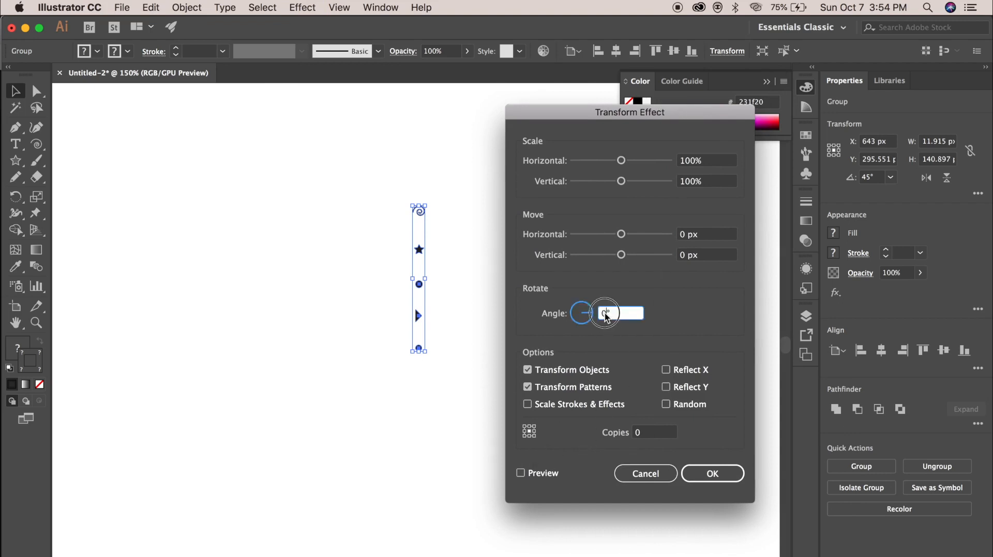
text(35)
key(BackSpace)
text(60)
text(/12)
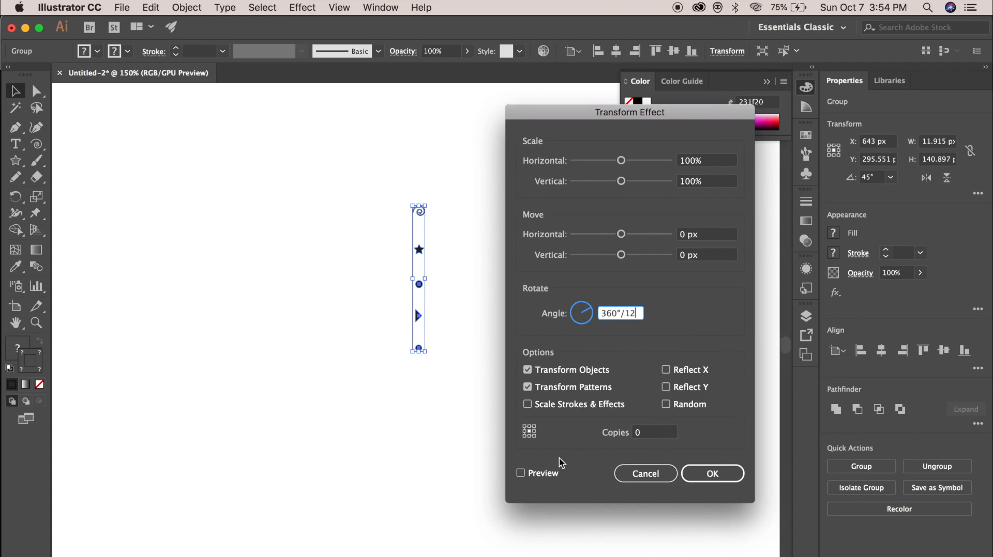
click(540, 477)
Set the Transform effect to 11 copies with the bottom-centre reference point
click(641, 436)
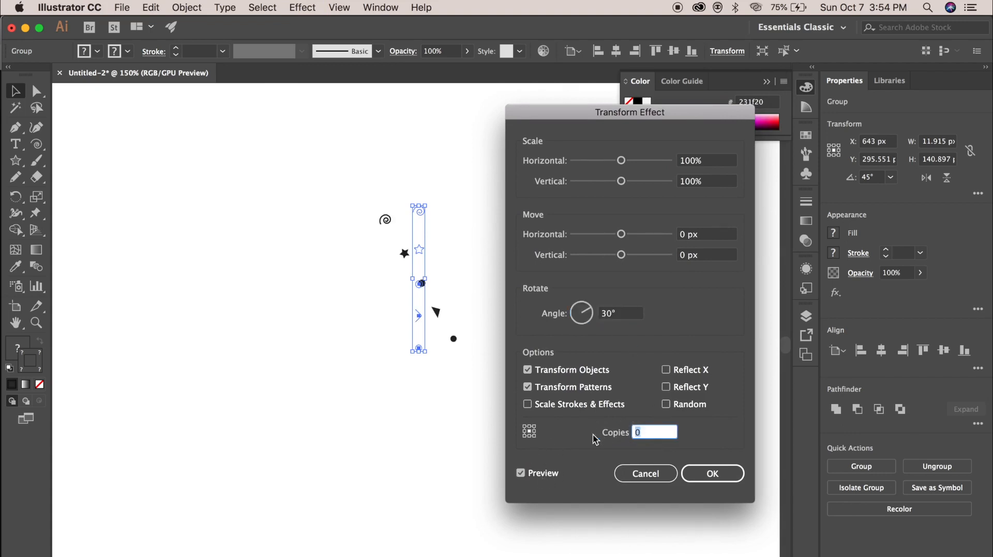
text(11)
click(529, 437)
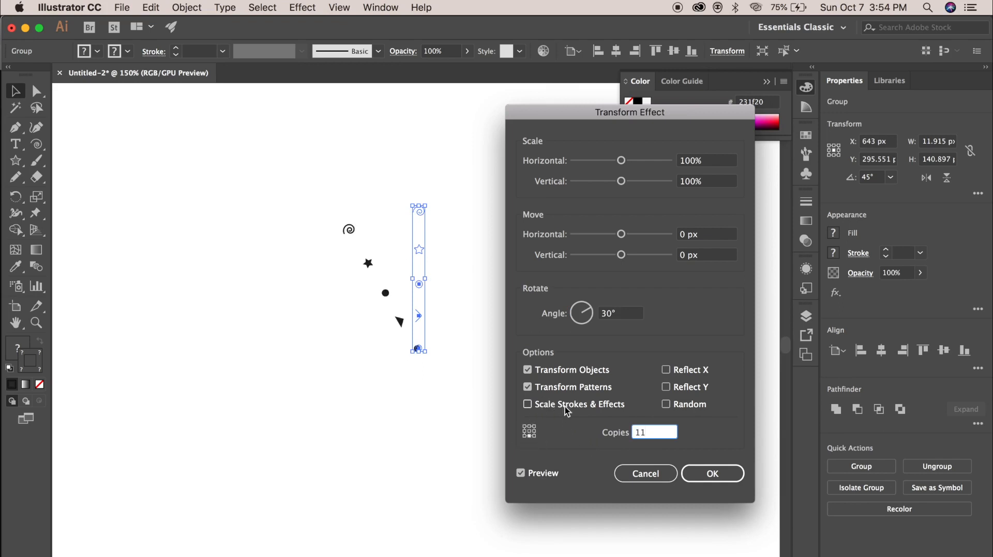
Change the Transform effect to a 360/24 degree angle and 23 copies, refresh the preview, and move the dialog clear of the pattern
click(547, 474)
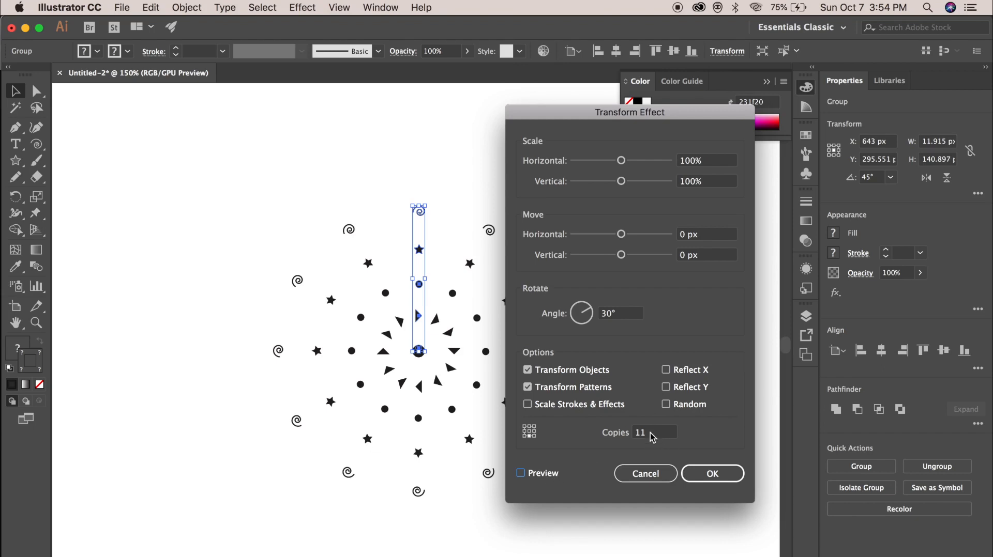
click(600, 321)
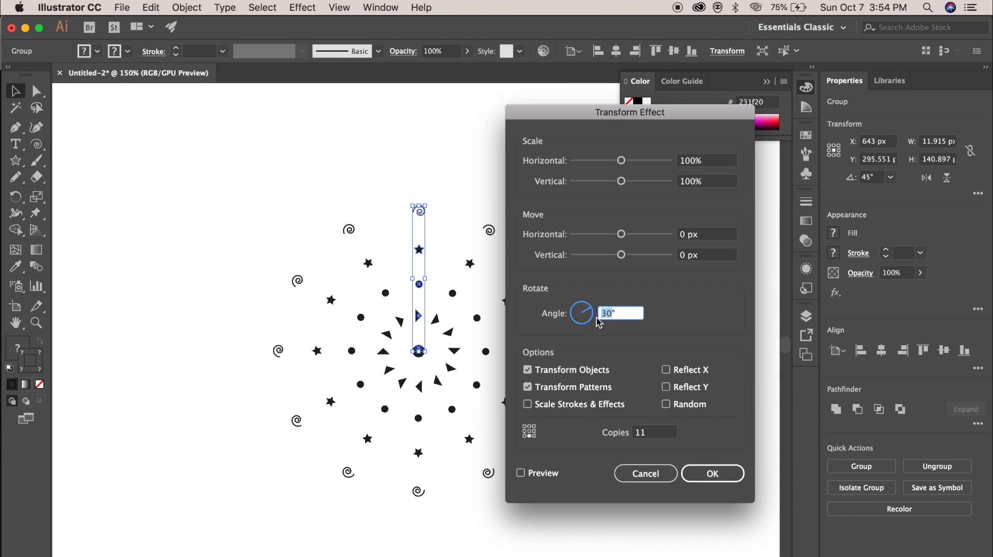
text(360°/24)
click(652, 438)
drag(651, 438, 623, 441)
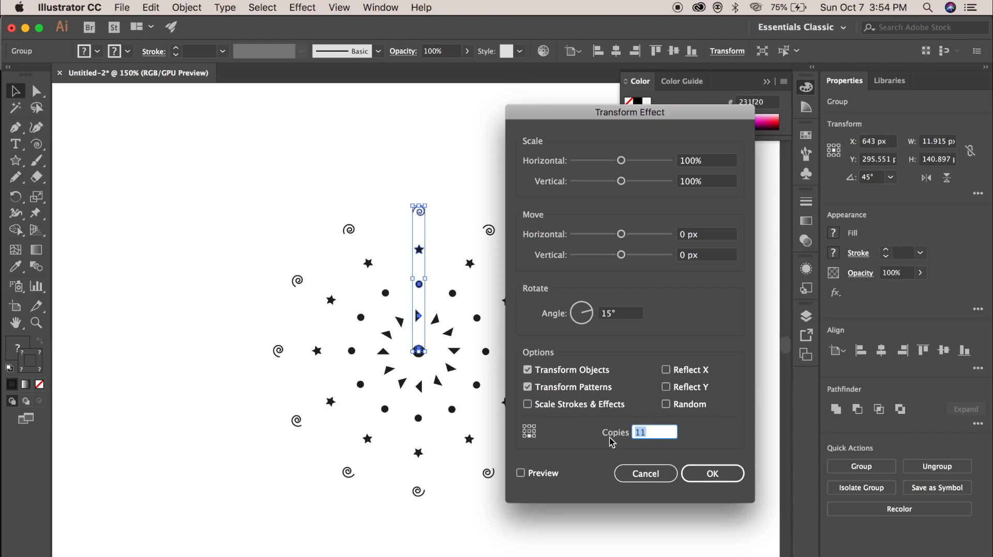
text(23)
click(521, 474)
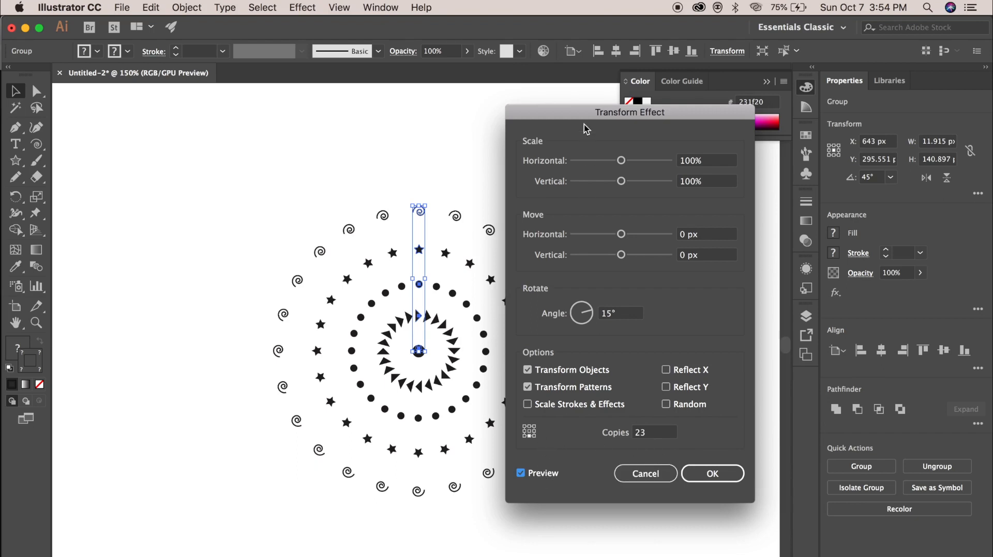
drag(564, 117, 648, 152)
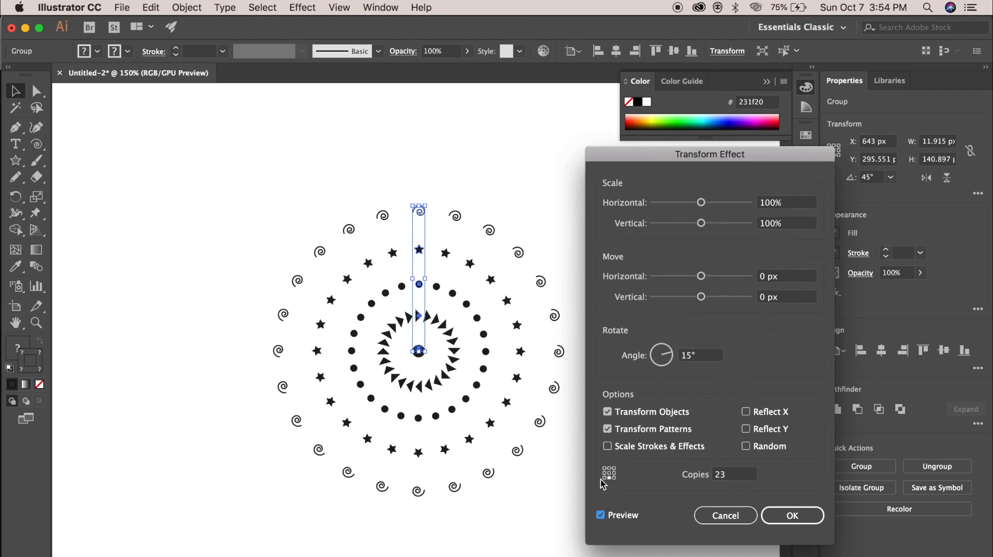
click(696, 356)
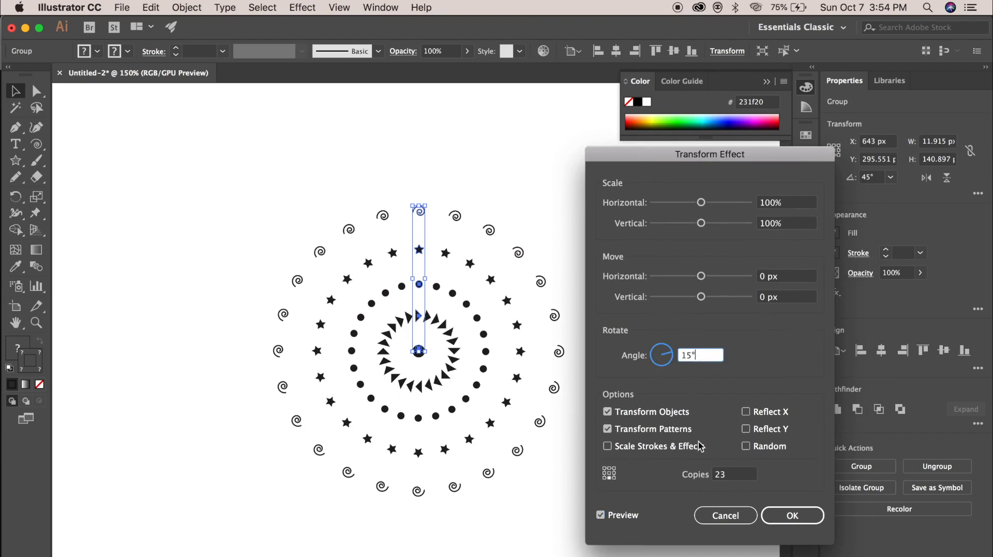
Refresh the preview and reduce the Transform effect's number of copies one at a time to 12
click(737, 482)
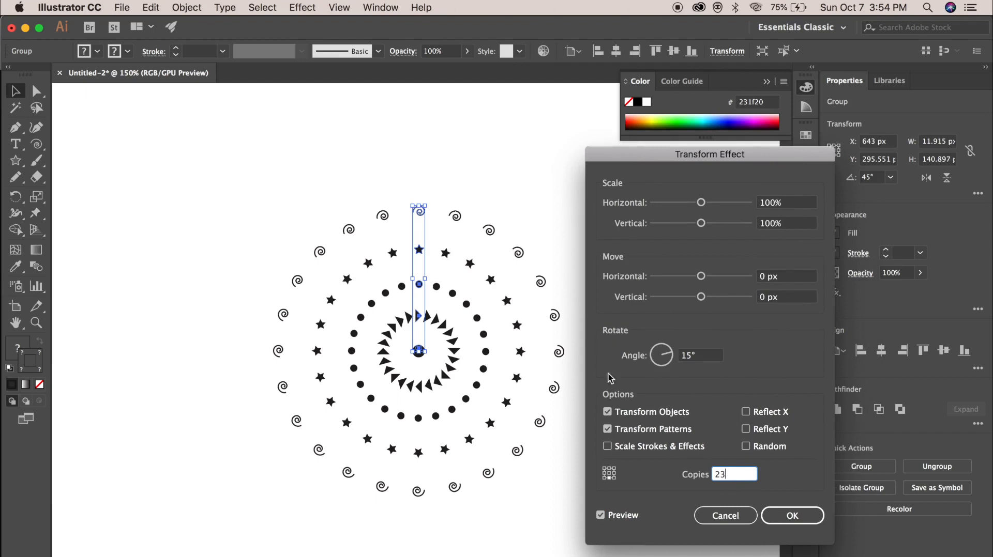
click(604, 516)
click(603, 516)
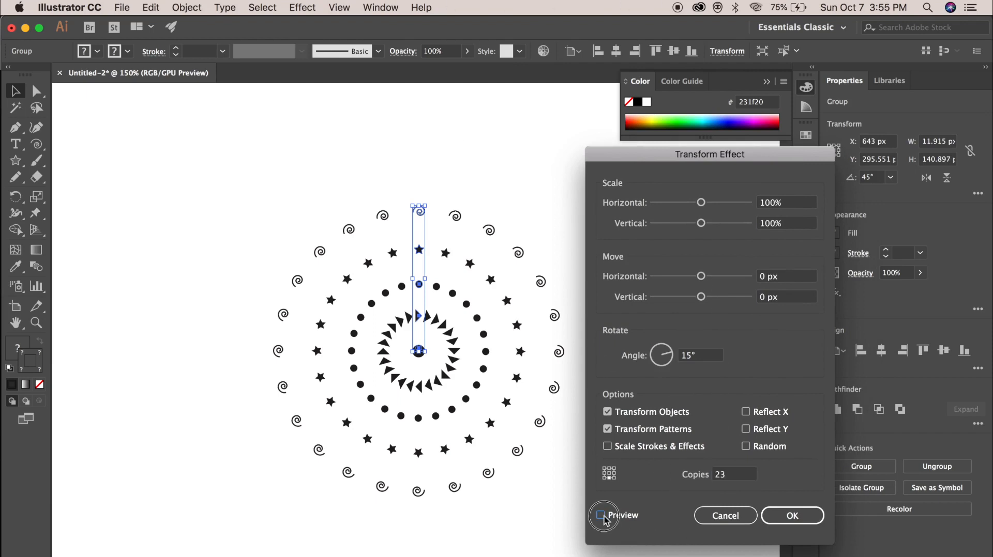
double_click(733, 475)
key(Down)
key(Down)
key(Down)
key(Down)
key(Down)
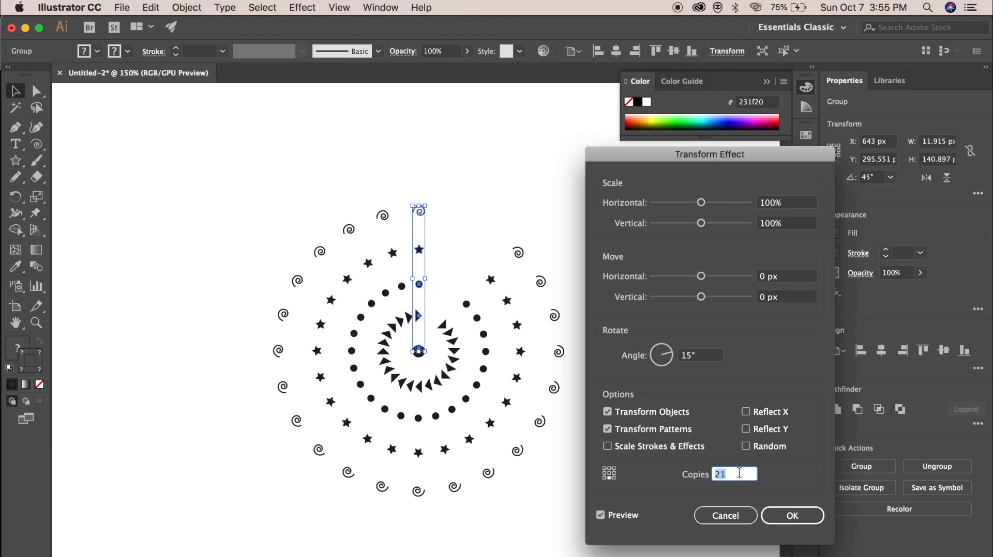
key(Down)
key(Down)
key(Down)
key(Down)
key(Down)
key(Down)
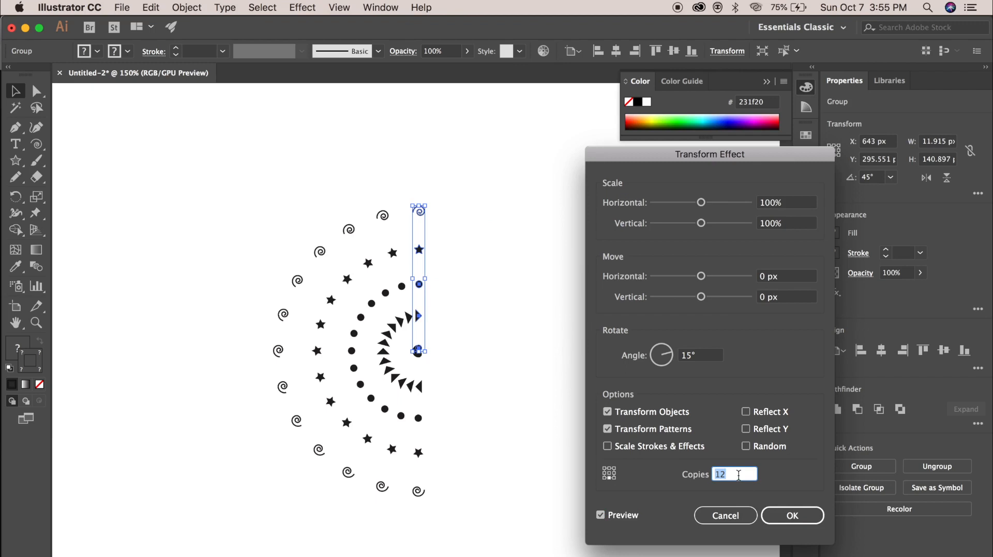
Raise the Transform effect's number of copies one at a time until the circle is complete with 23 copies
key(Up)
key(Up)
key(Up)
key(Up)
key(Up)
key(Up)
key(Up)
key(Up)
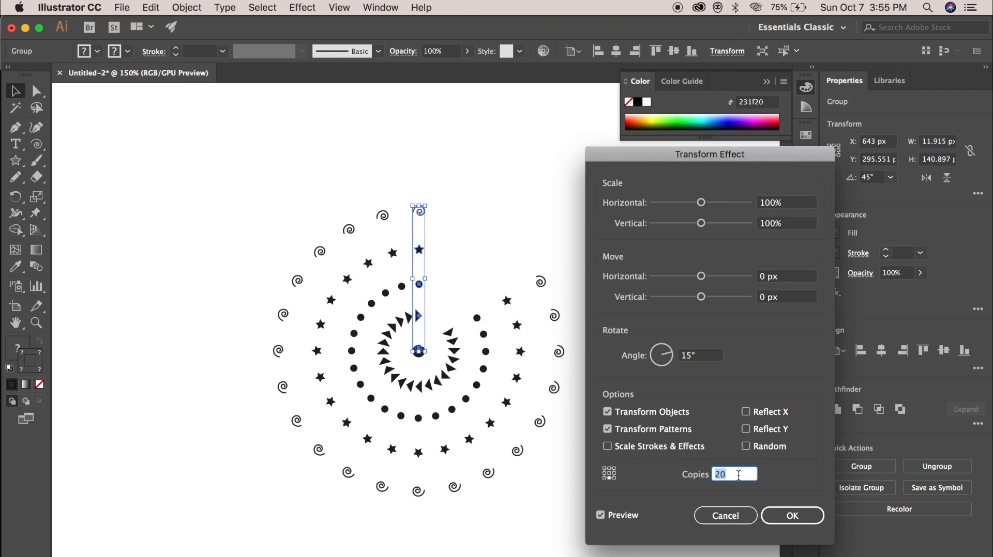
key(Up)
key(Up)
key(Up)
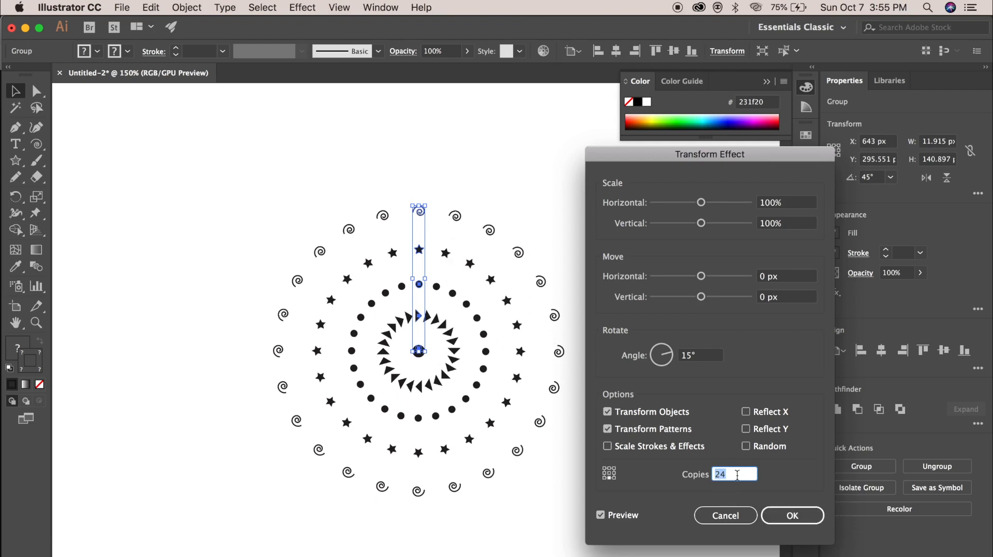
key(Up)
Apply the Transform effect, deselect the pattern and collapse the Color panel
click(781, 514)
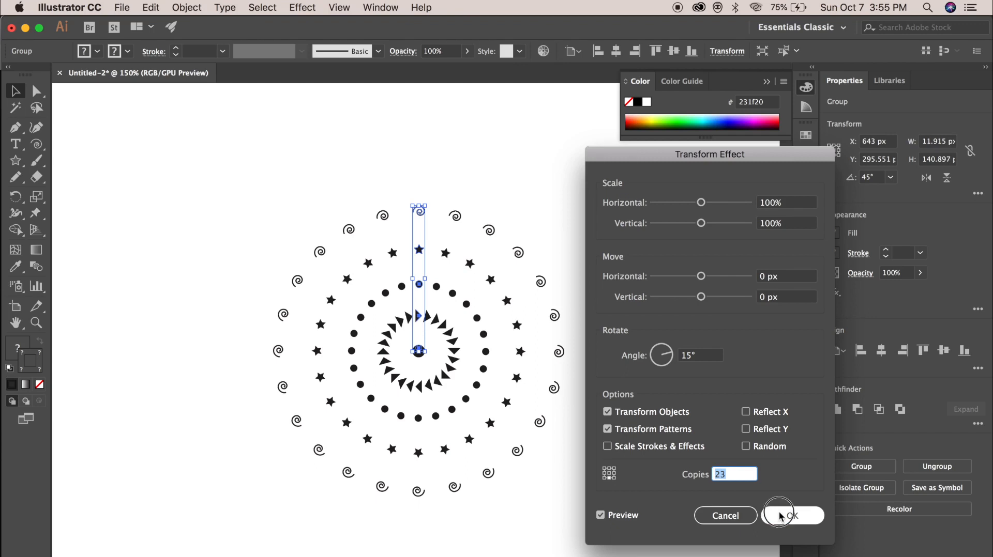
click(780, 514)
click(616, 319)
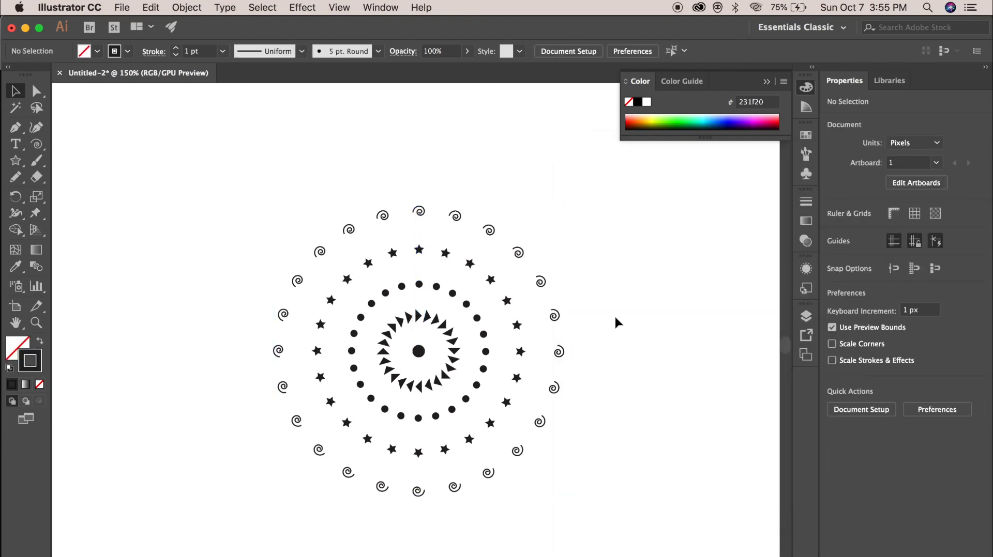
click(764, 81)
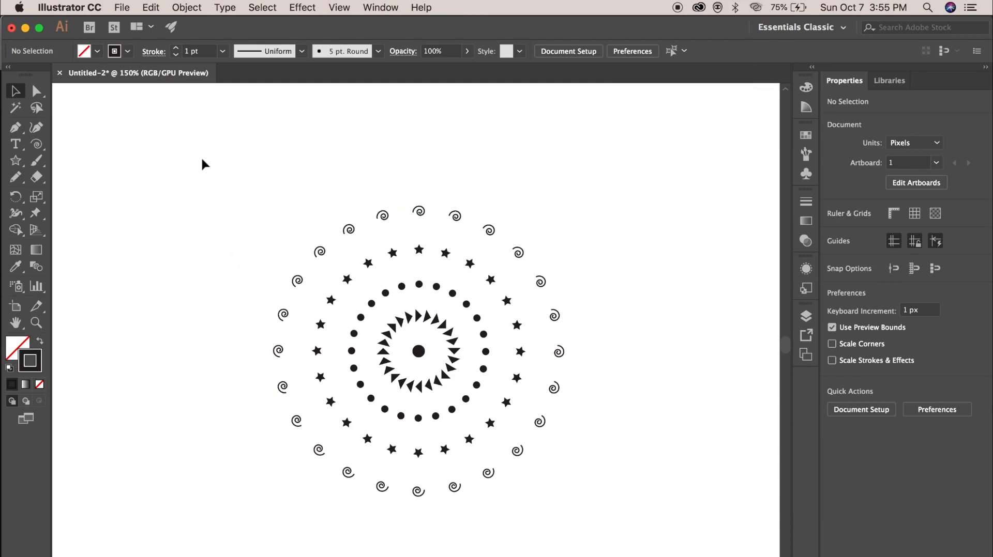
Select the radial pattern and isolate its group with the original spiral at the top selected
drag(172, 151, 676, 513)
click(653, 431)
click(418, 350)
click(455, 142)
click(419, 213)
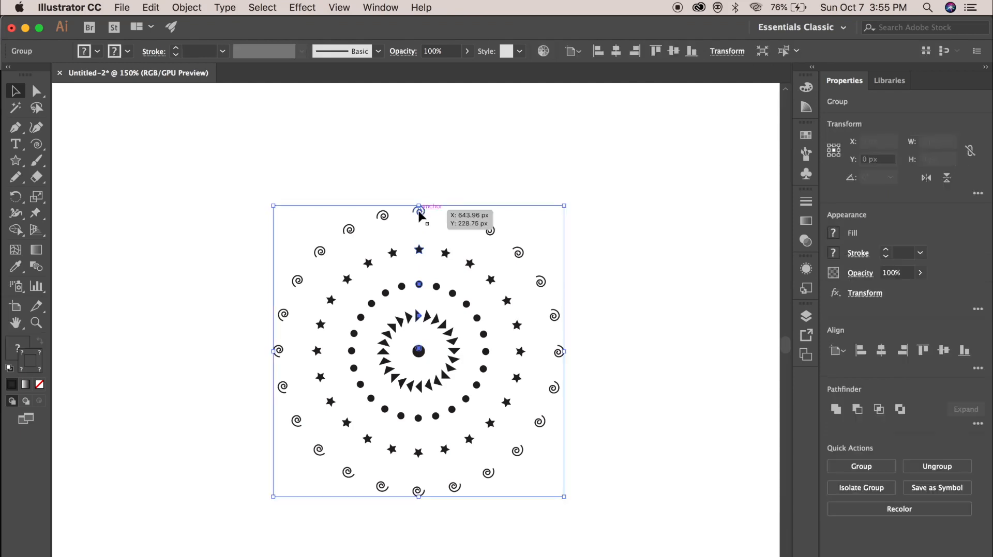
double_click(419, 213)
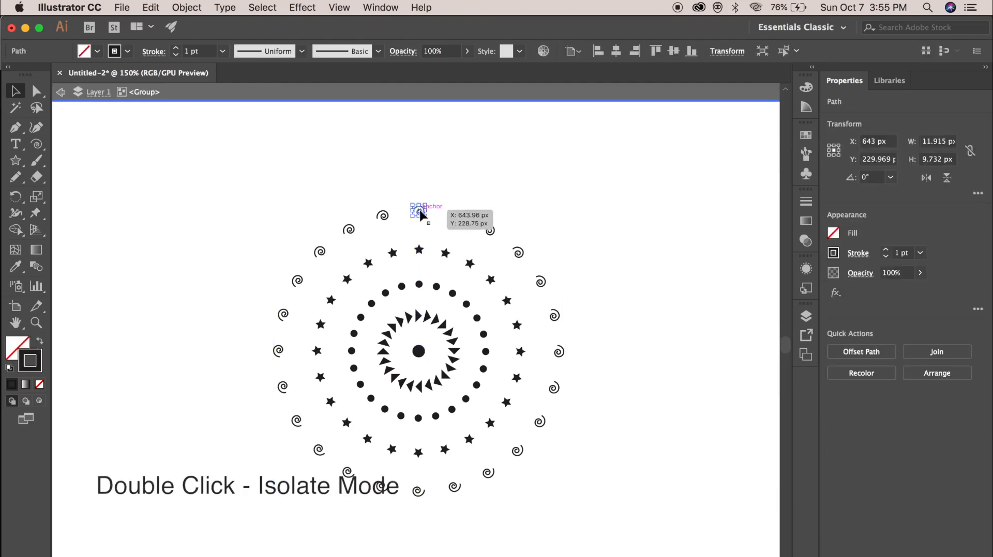
Undo a vertical stretch of the original spiral and move the spiral straight up to about Y 189 px
drag(419, 214, 420, 177)
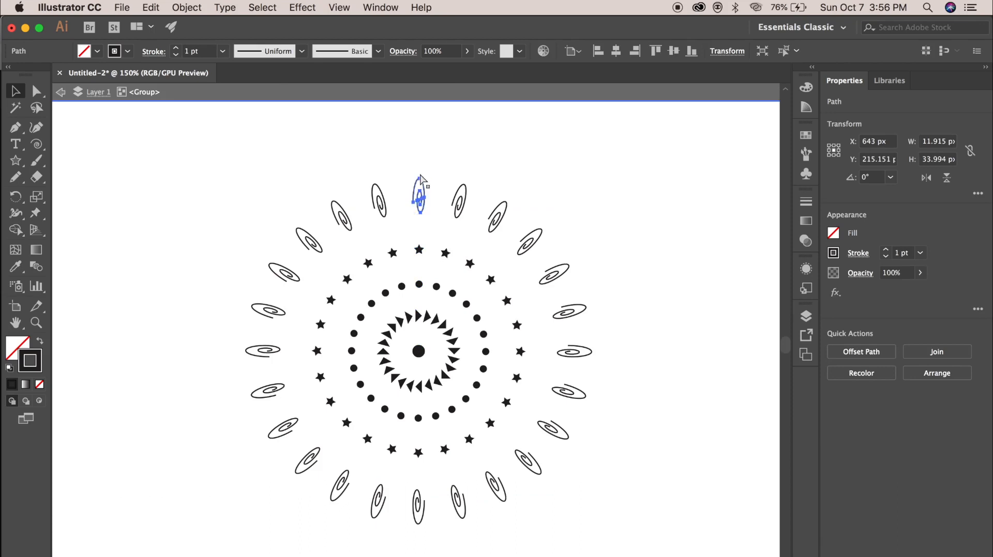
key(super+z)
drag(419, 209, 418, 169)
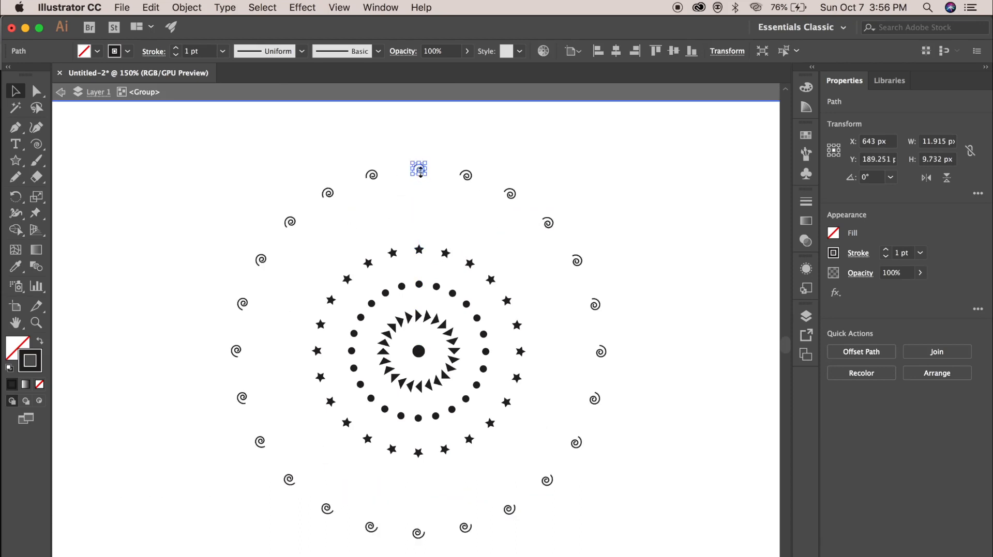
Move the original star outward, straight up to about Y 231 px
click(419, 251)
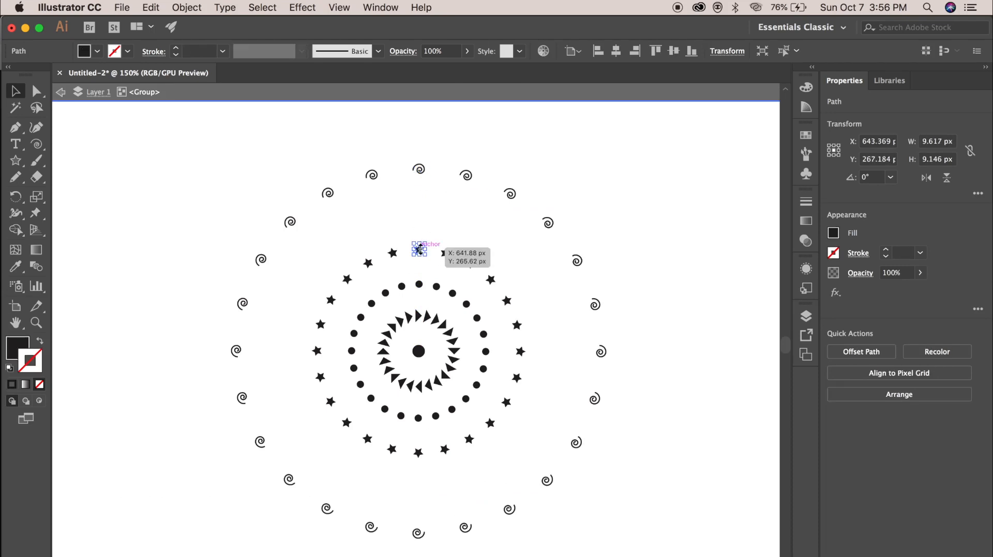
drag(419, 251, 420, 211)
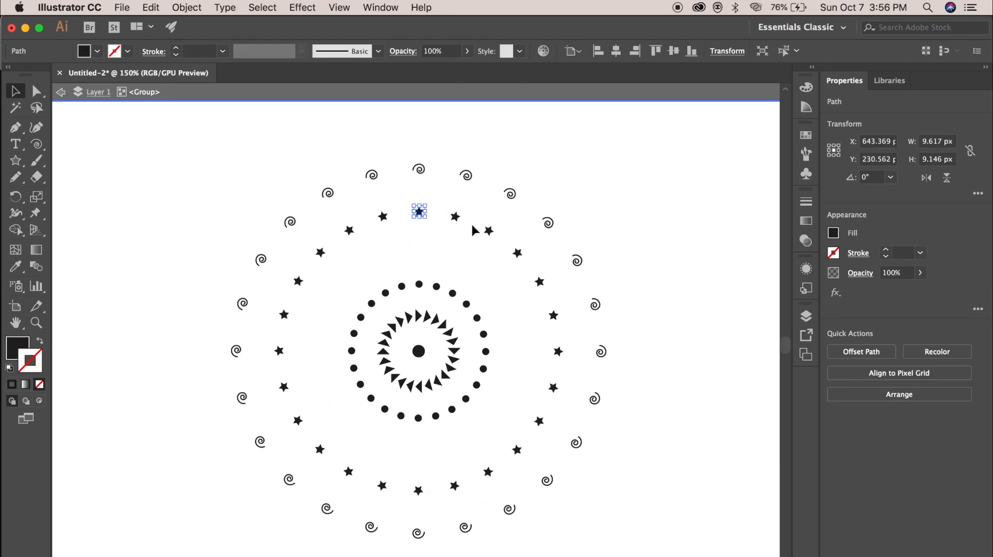
Move the small circle up to about Y 267 px and the triangle group to about Y 311 px, then deselect
click(419, 286)
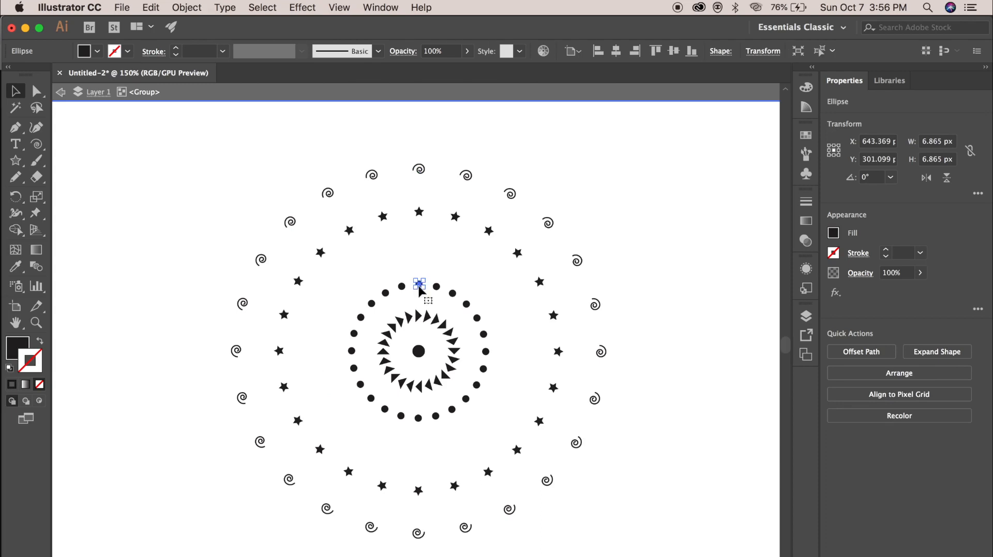
drag(420, 285, 422, 250)
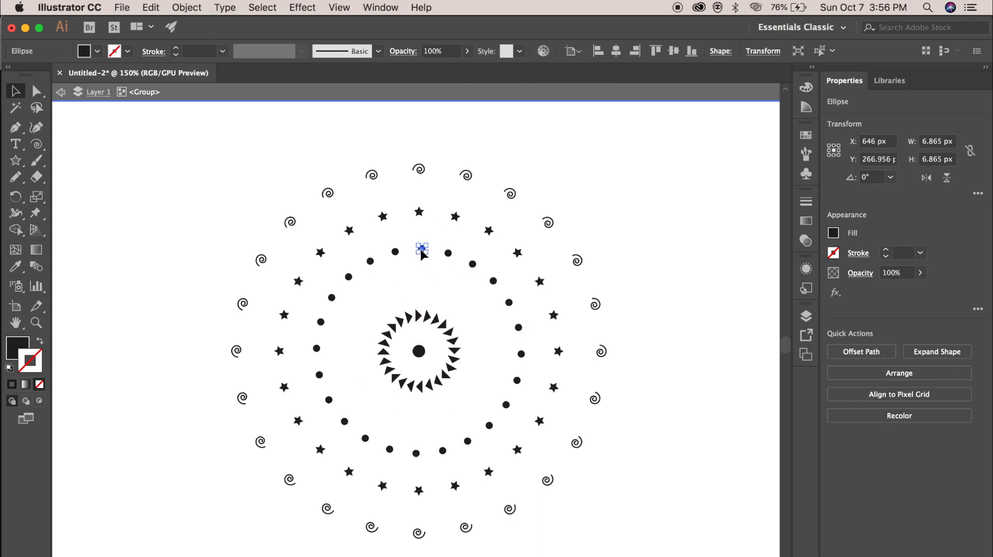
drag(416, 310, 421, 286)
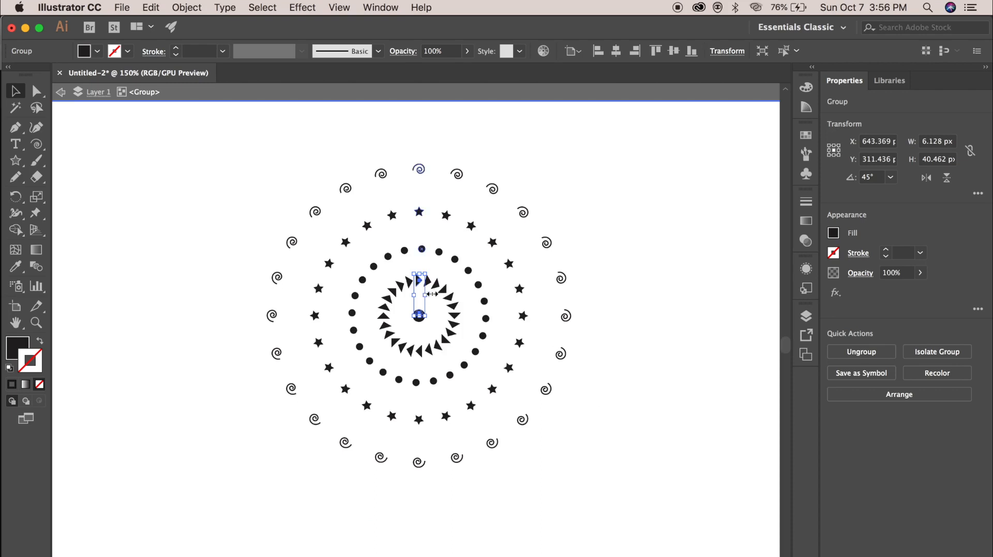
click(678, 241)
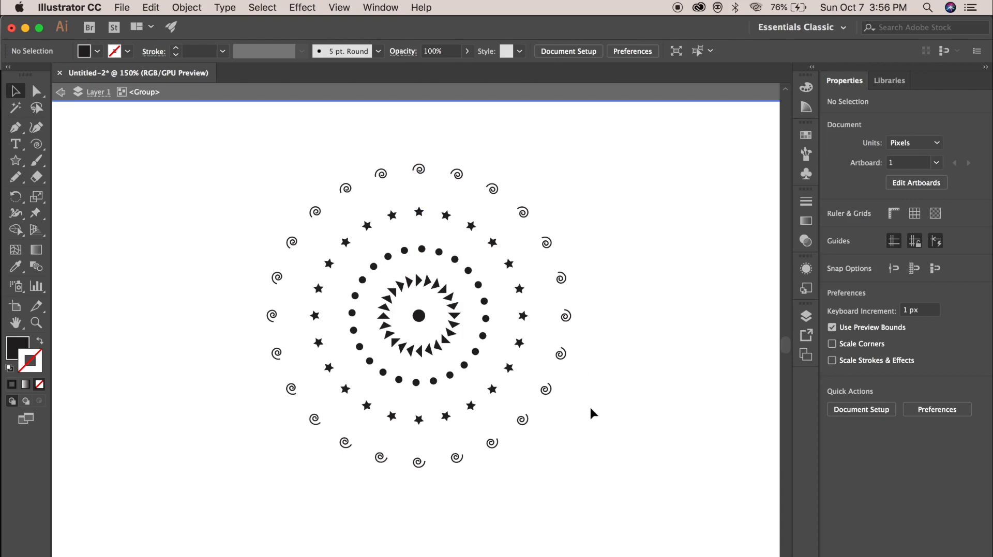
Undo the moves of the triangle group, small circle, star and spiral
key(super+z)
key(super+z)
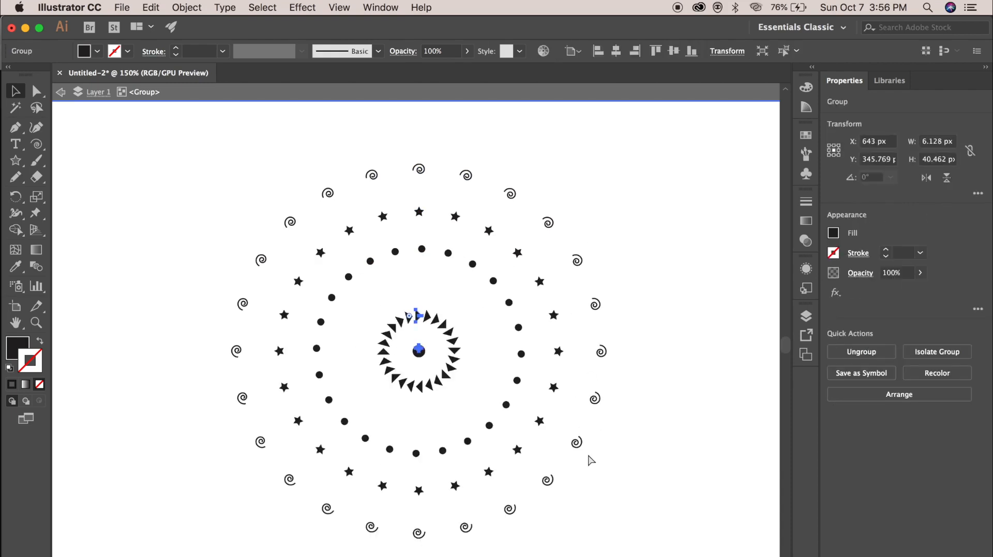
key(super+z)
key(super+z)
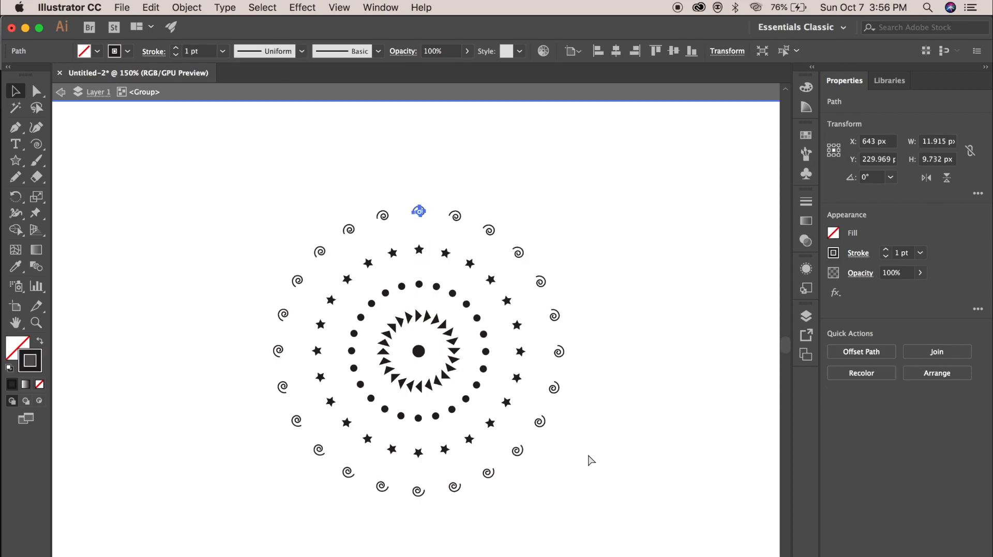